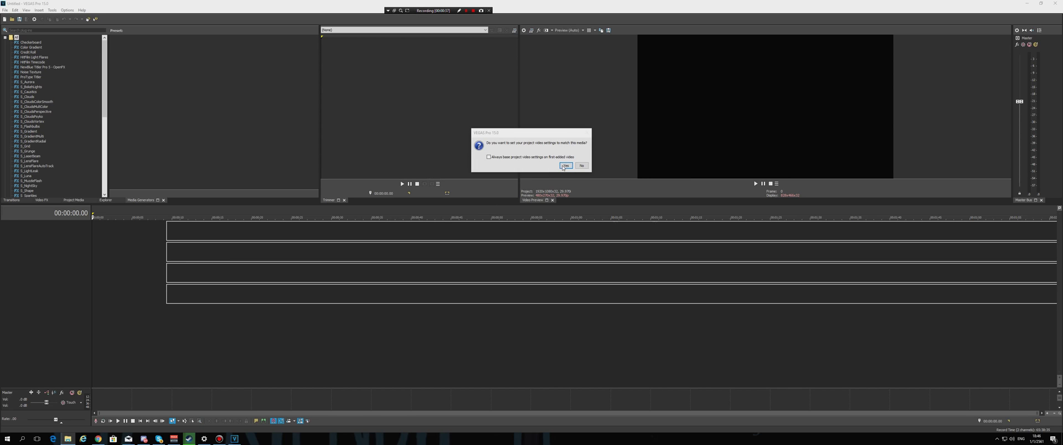
# - Match the project video settings to the imported media and set the project's resample mode to Disable resample
pyautogui.click(565, 166)
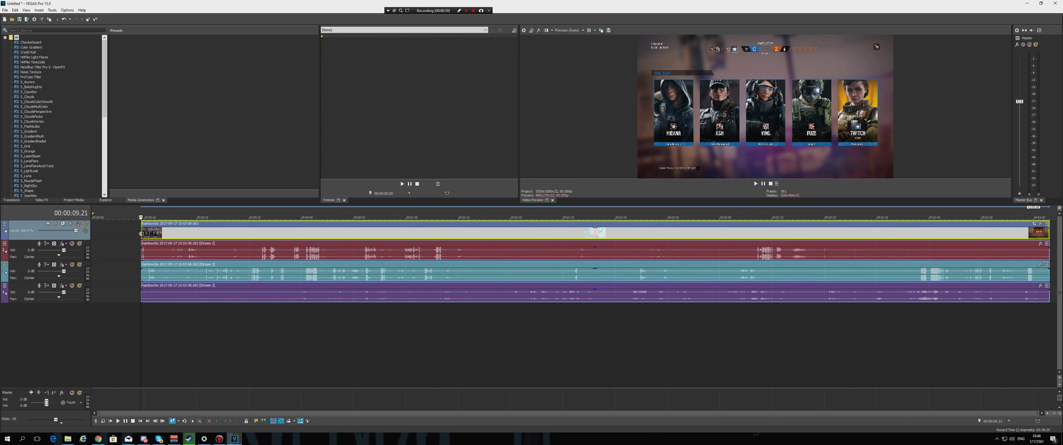
pyautogui.click(524, 32)
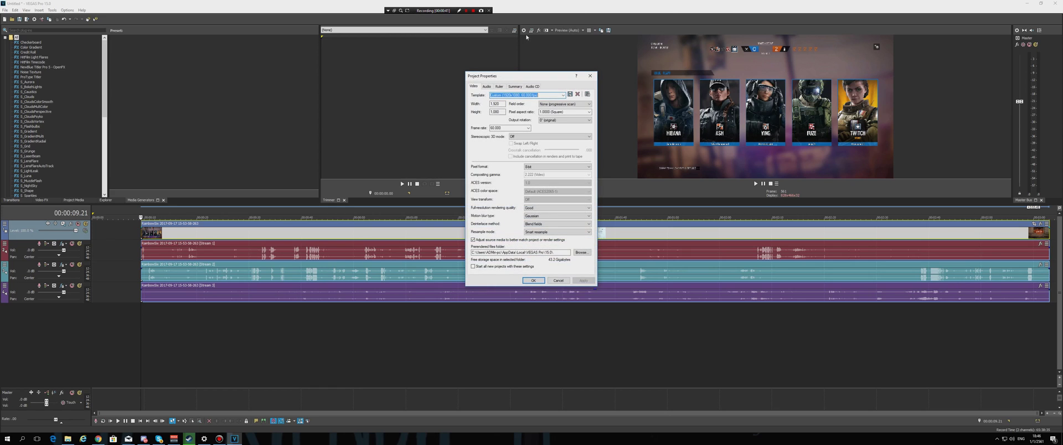
pyautogui.click(541, 232)
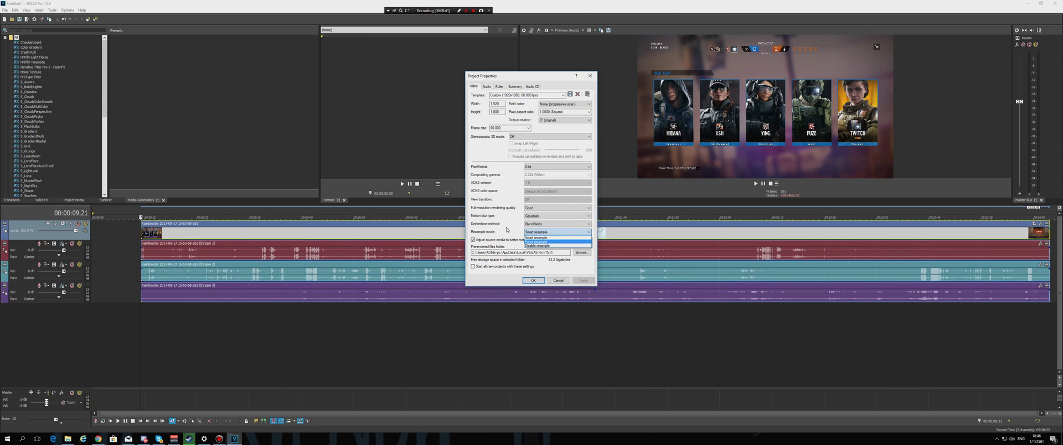
pyautogui.click(542, 246)
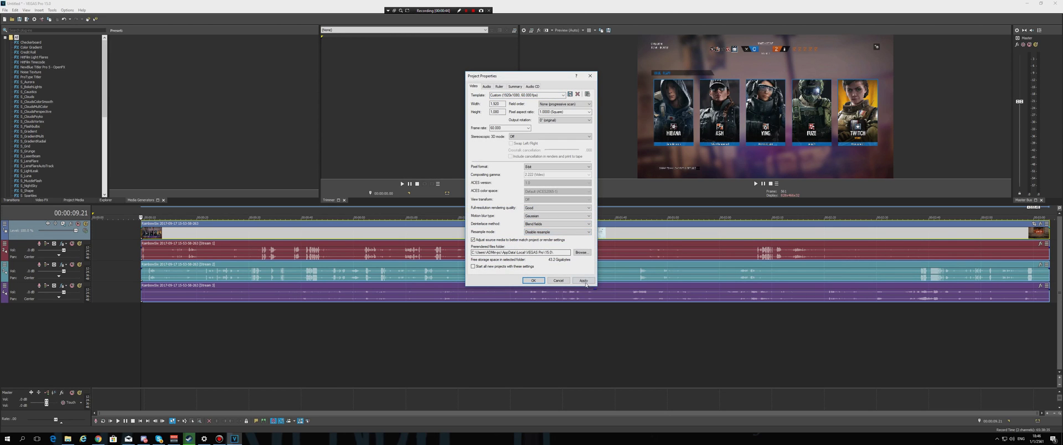
pyautogui.click(533, 280)
# - Nudge the gameplay clip with its audio streams so that it starts at about 00:00:09.39
pyautogui.moveTo(165, 229); pyautogui.dragTo(166, 228)
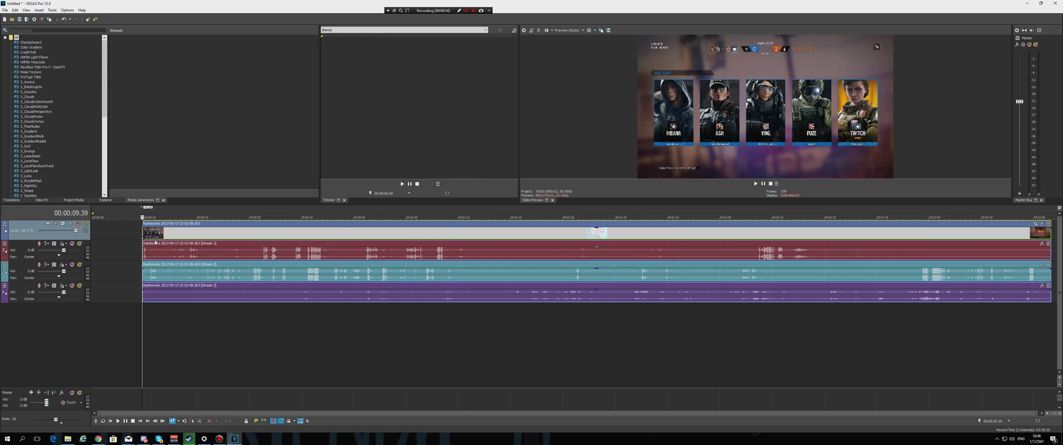
pyautogui.scroll(-1, 284, 313)
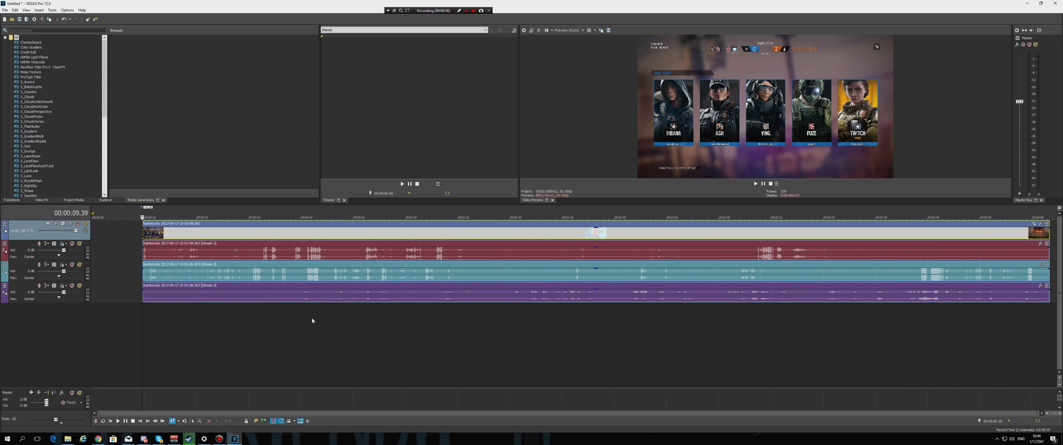
pyautogui.click(132, 249)
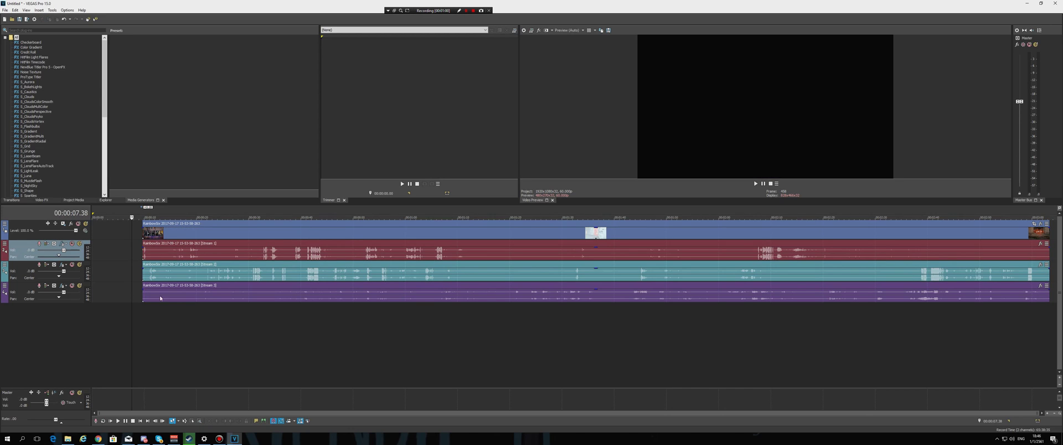
# - Insert an empty video track and an empty audio track into the project
pyautogui.rightClick(197, 319)
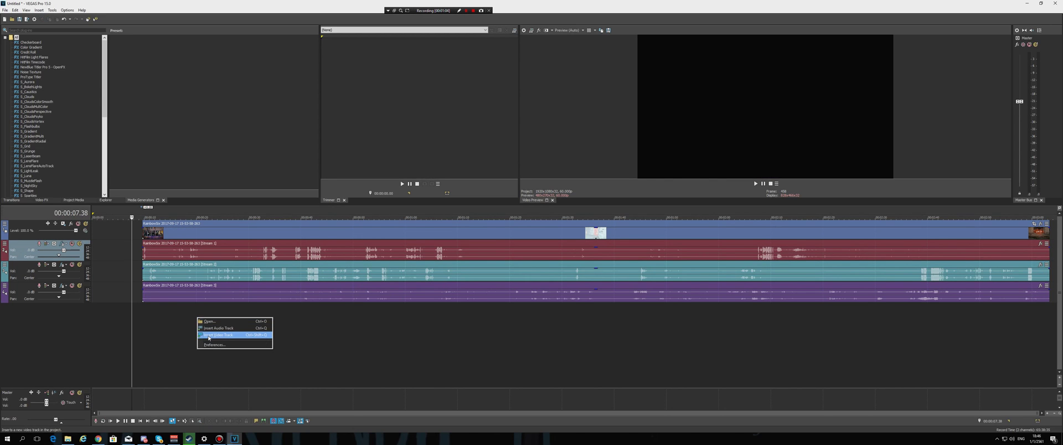
pyautogui.click(208, 335)
pyautogui.rightClick(210, 342)
pyautogui.click(219, 354)
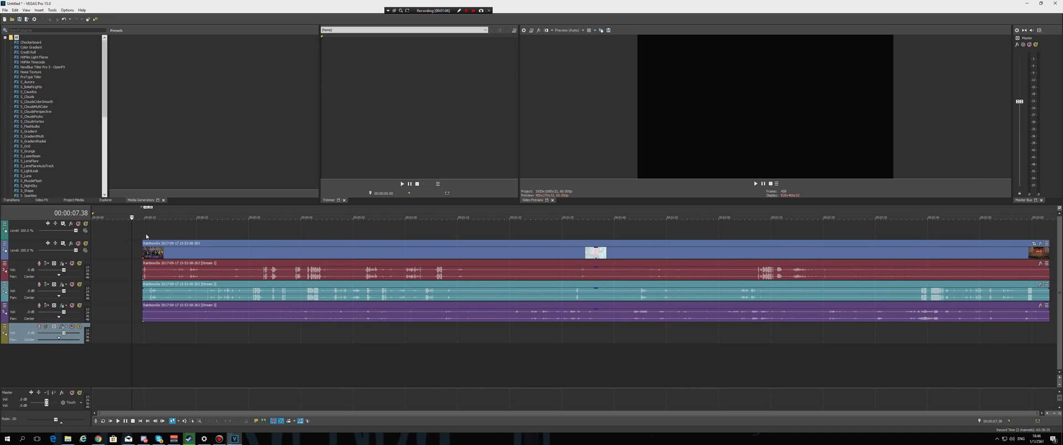
pyautogui.click(159, 262)
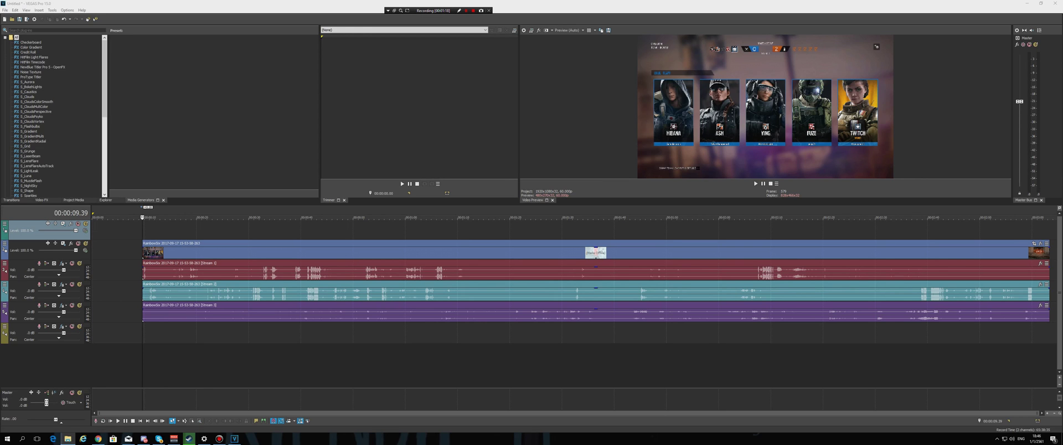
pyautogui.click(138, 327)
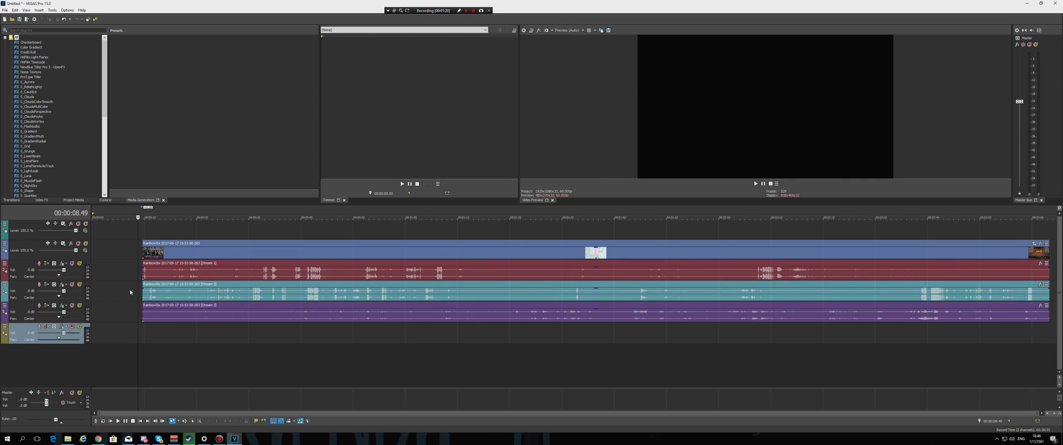
pyautogui.click(124, 252)
pyautogui.click(145, 233)
pyautogui.click(165, 234)
pyautogui.click(140, 233)
pyautogui.click(142, 233)
pyautogui.moveTo(234, 374); pyautogui.dragTo(126, 340)
pyautogui.click(154, 340)
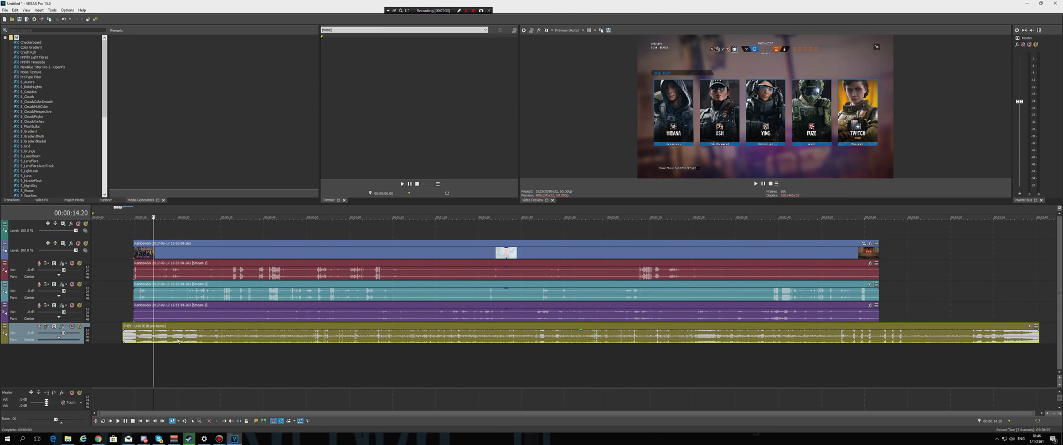
pyautogui.rightClick(170, 340)
pyautogui.click(194, 288)
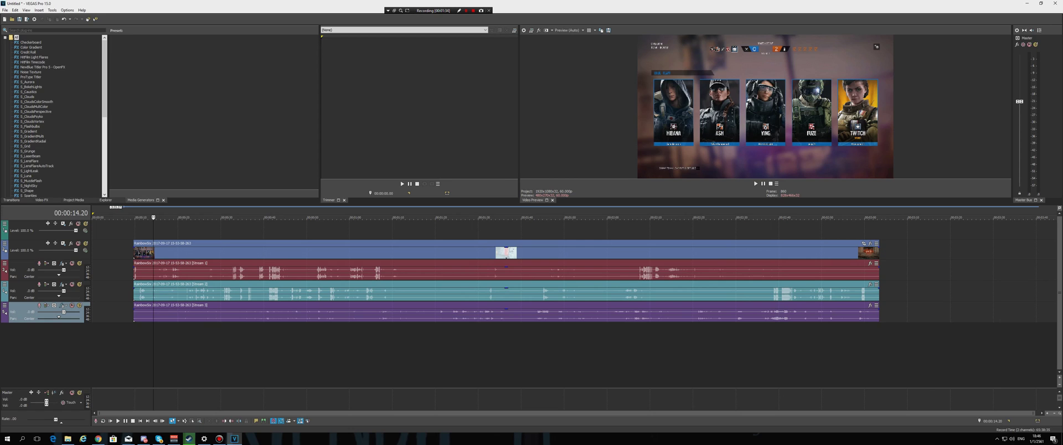
# - Place the song THEY - U-RITE (Rynx Remix) on its own audio track below the gameplay streams, aligned with the clip's start
pyautogui.moveTo(0, 280); pyautogui.dragTo(138, 336)
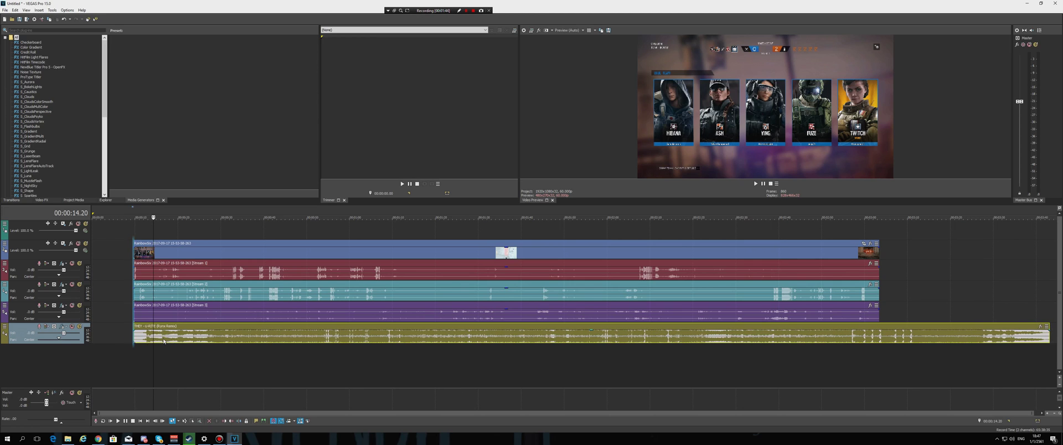
pyautogui.click(133, 336)
pyautogui.click(136, 338)
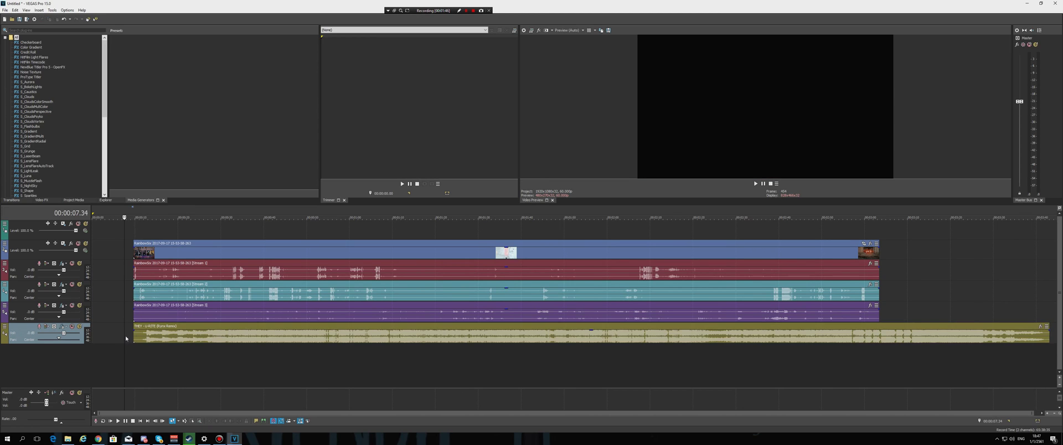
pyautogui.click(114, 332)
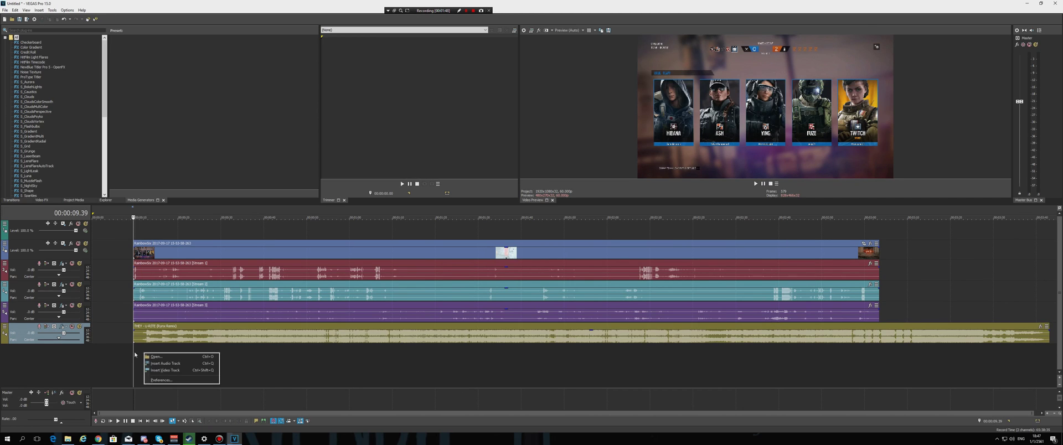
pyautogui.click(135, 235)
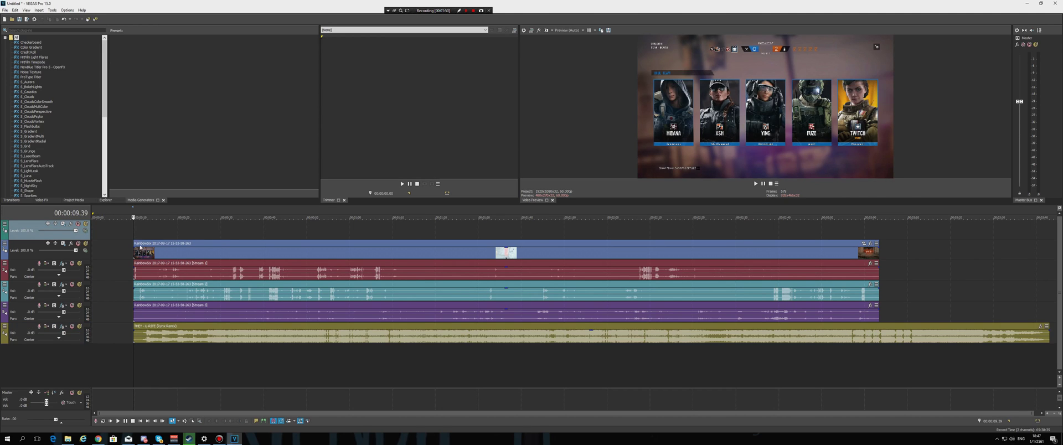
pyautogui.rightClick(153, 357)
pyautogui.click(117, 292)
pyautogui.click(135, 231)
# - Try adding a fade-in to the start of the gameplay video and of the song, and preview it
pyautogui.scroll(3, 211, 241)
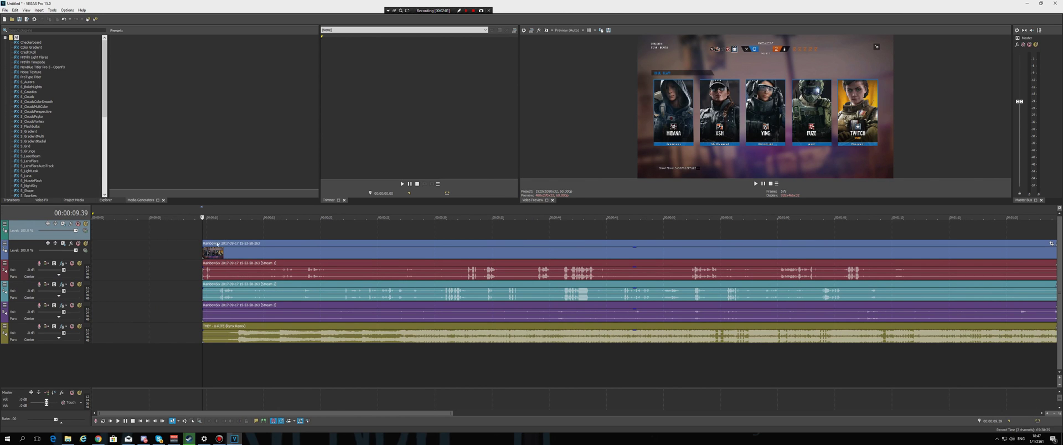
pyautogui.scroll(3, 475, 308)
pyautogui.scroll(-6, 454, 311)
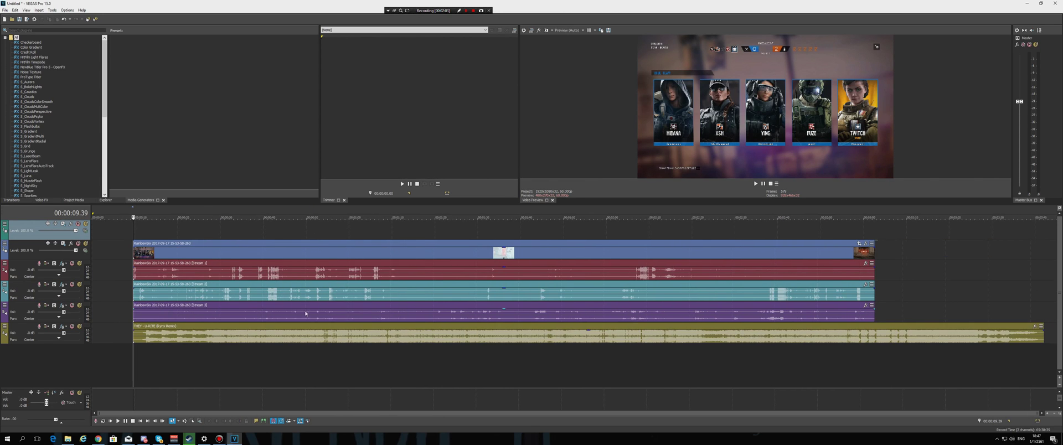
pyautogui.scroll(5, 303, 312)
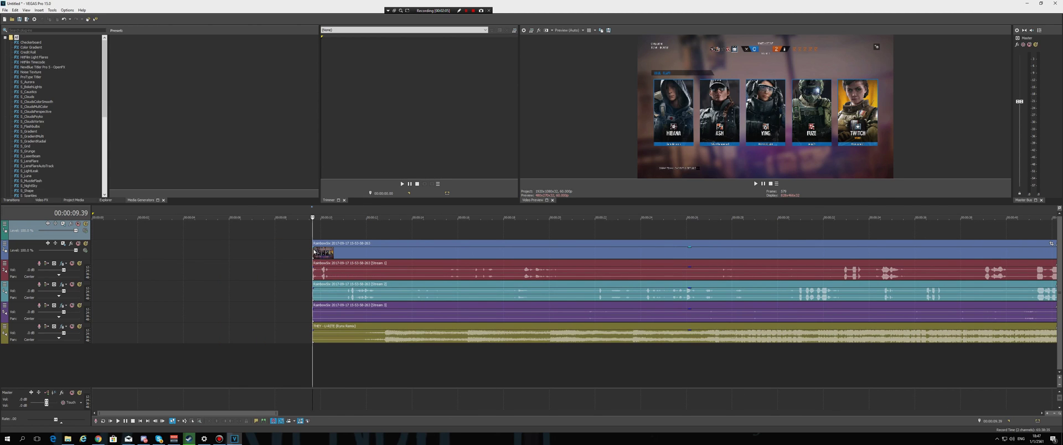
pyautogui.moveTo(312, 244); pyautogui.dragTo(379, 244)
pyautogui.moveTo(310, 331); pyautogui.dragTo(393, 334)
pyautogui.press('space')
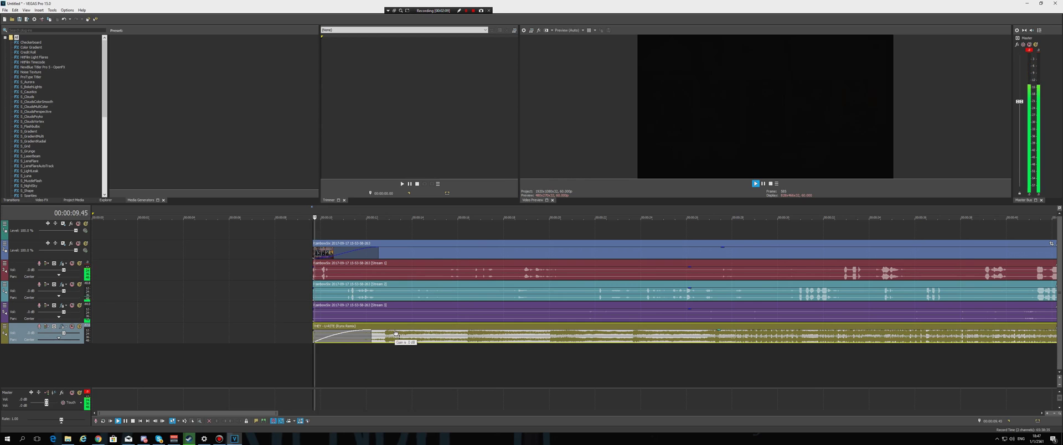
pyautogui.press('space')
# - Try adding a fade-in to the start of gameplay audio streams 1 and 2, and play back the opening
pyautogui.moveTo(313, 266); pyautogui.dragTo(376, 269)
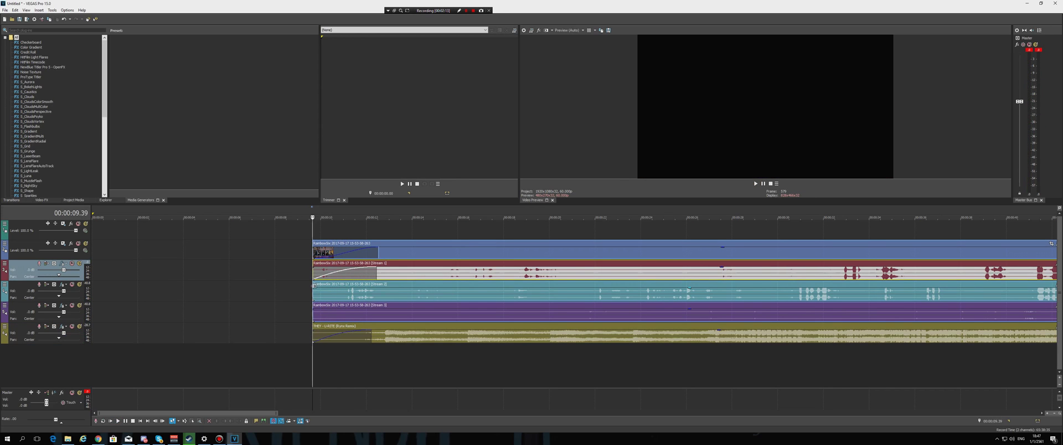
pyautogui.moveTo(313, 286); pyautogui.dragTo(374, 286)
pyautogui.press('space')
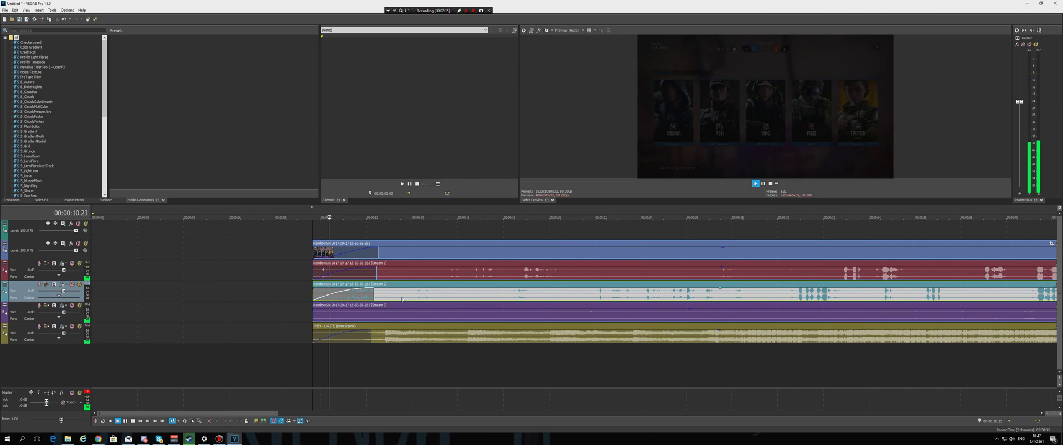
pyautogui.press('space')
# - Examine the preview at several points within the gameplay video's fade-in
pyautogui.click(318, 232)
pyautogui.click(341, 234)
pyautogui.click(363, 235)
pyautogui.click(382, 237)
pyautogui.click(352, 235)
pyautogui.click(373, 236)
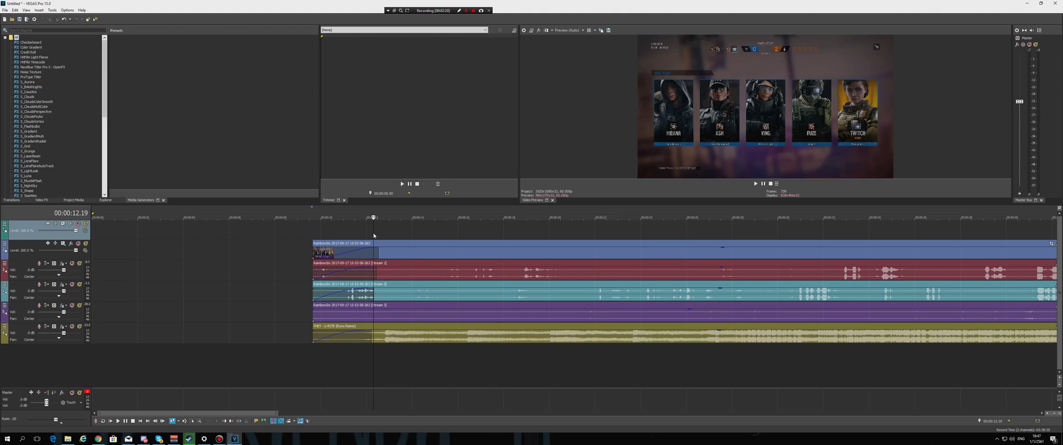
pyautogui.moveTo(374, 236); pyautogui.dragTo(314, 239)
pyautogui.click(315, 236)
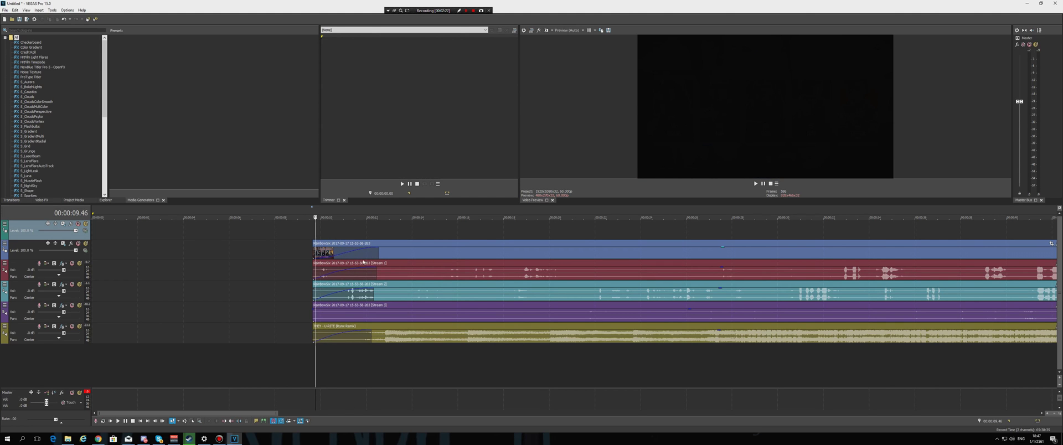
# - Undo the four fade-ins and return the cursor to the start of the gameplay clip
pyautogui.hotkey('ctrl', 'z')
pyautogui.hotkey('ctrl', 'z')
pyautogui.hotkey('ctrl', 'z')
pyautogui.hotkey('ctrl', 'z')
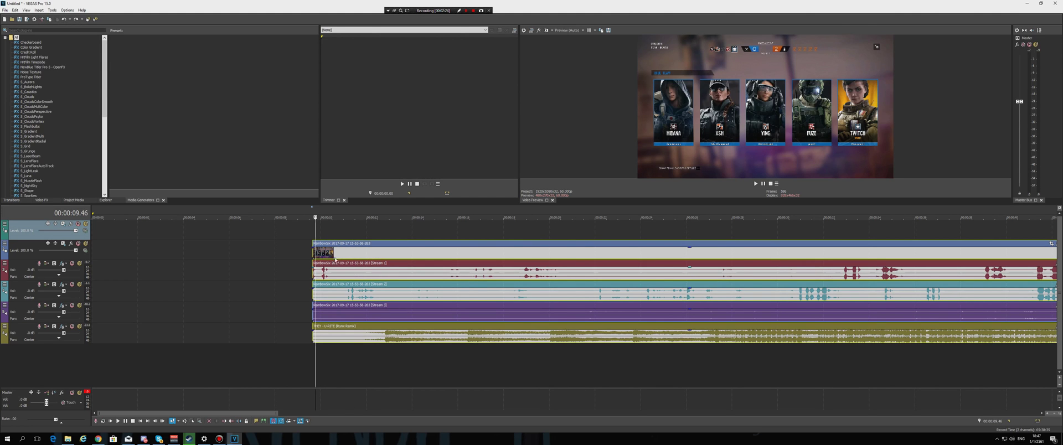
pyautogui.click(308, 237)
pyautogui.click(317, 238)
pyautogui.click(313, 238)
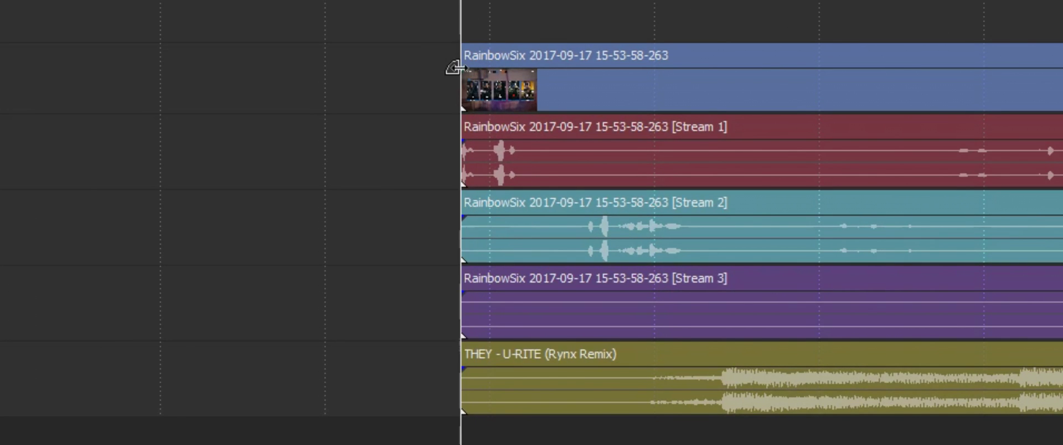
# - Add a fade-in to the gameplay video, lower the gain of audio streams 1 and 2 to silence, and preview the start
pyautogui.moveTo(454, 65); pyautogui.dragTo(683, 71)
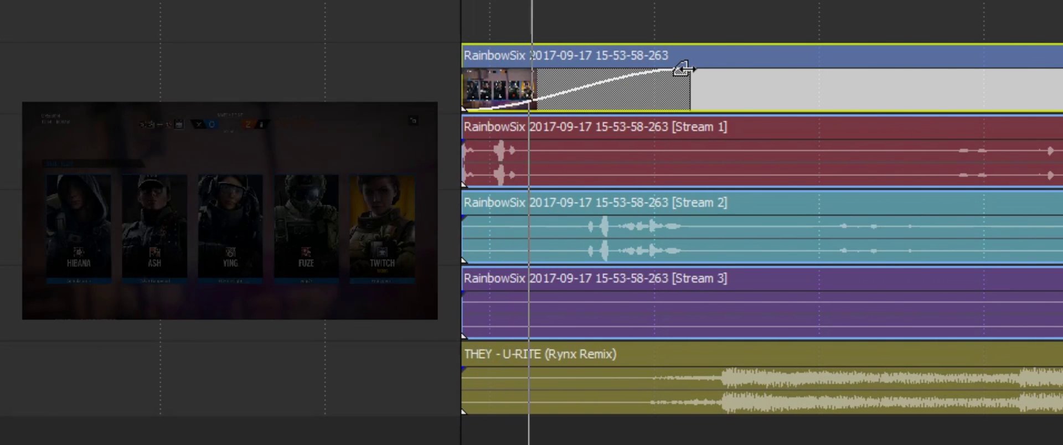
pyautogui.moveTo(723, 136); pyautogui.dragTo(761, 291)
pyautogui.press('space')
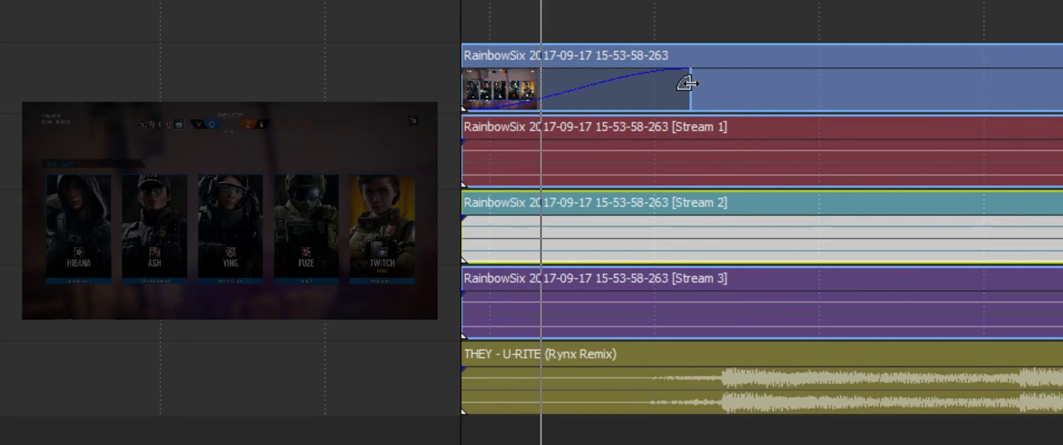
pyautogui.press('space')
# - Try a much longer fade-in on the gameplay video and preview it
pyautogui.moveTo(684, 85); pyautogui.dragTo(1062, 76)
pyautogui.press('space')
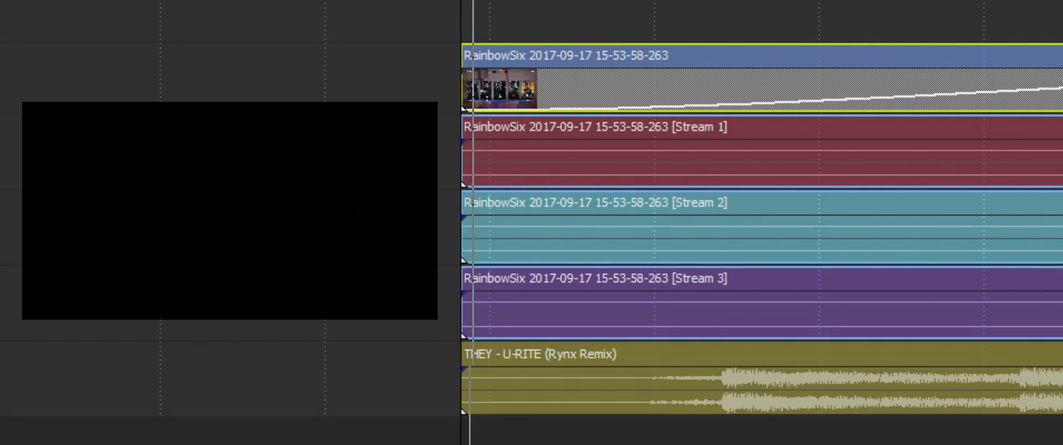
pyautogui.press('space')
# - Remove the fade-in from the gameplay video and put the cursor back at the clip's start
pyautogui.moveTo(847, 102); pyautogui.dragTo(210, 83)
pyautogui.click(453, 22)
pyautogui.click(444, 1)
pyautogui.click(462, 16)
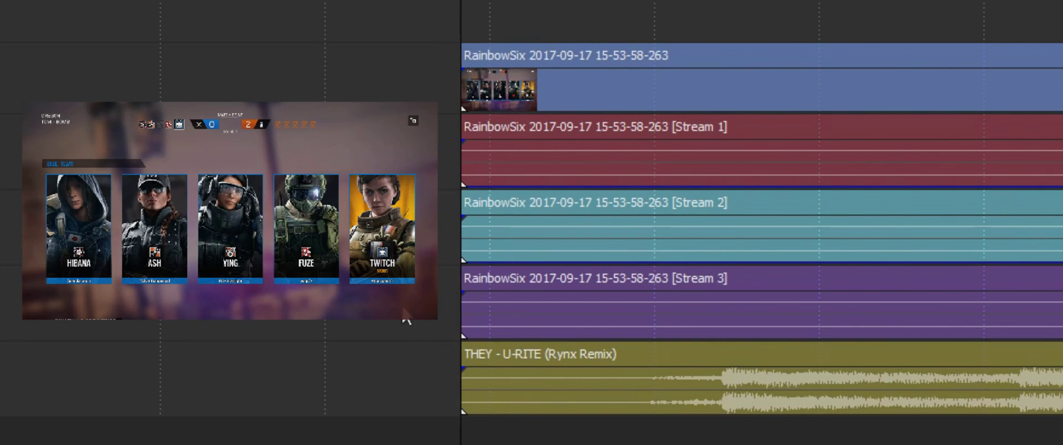
# - Select all events on the timeline at once, then clear the selection at the clip's start
pyautogui.click(426, 12)
pyautogui.hotkey('ctrl', 'a')
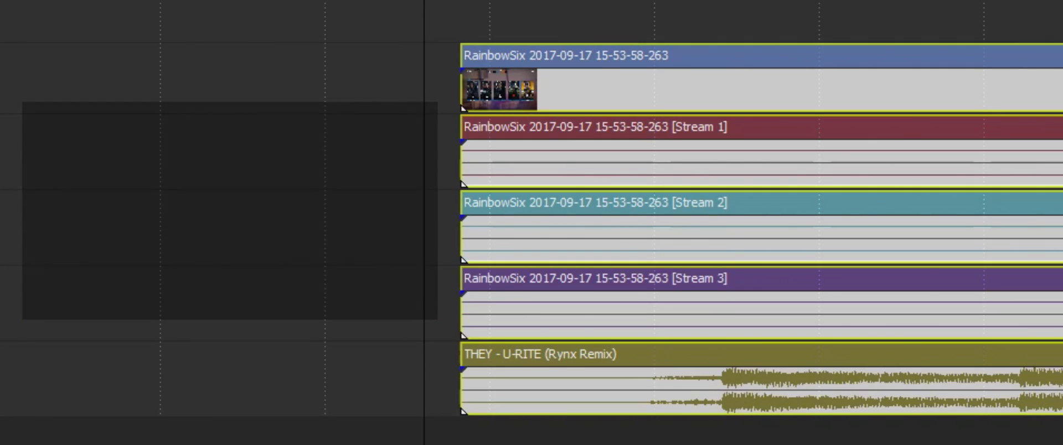
pyautogui.click(481, 4)
pyautogui.click(464, 9)
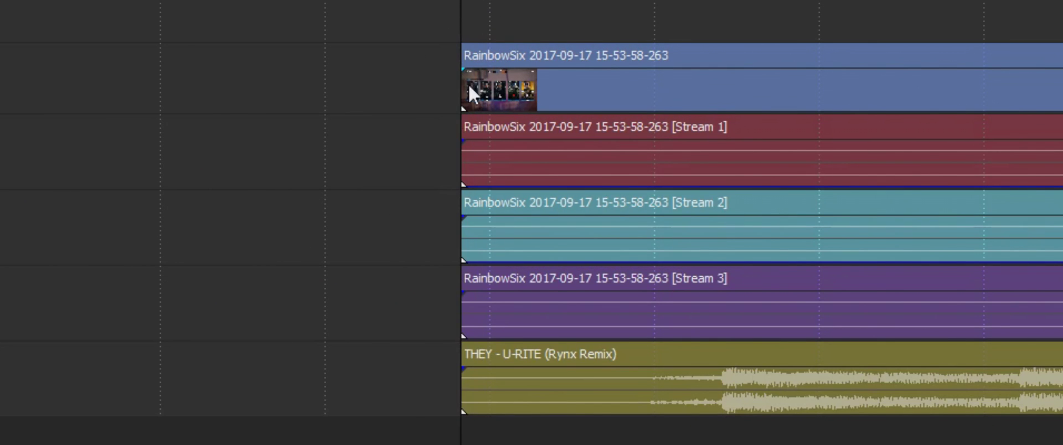
# - Select the gameplay video, its three audio streams and the song one by one, then clear the selection
pyautogui.click(486, 86)
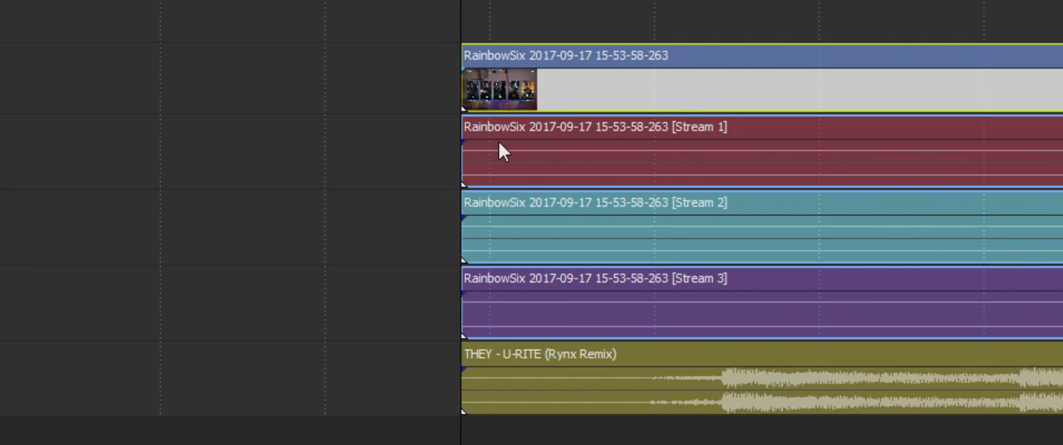
pyautogui.keyDown('ctrl'); pyautogui.click(497, 165); pyautogui.keyUp('ctrl')
pyautogui.keyDown('ctrl'); pyautogui.click(511, 247); pyautogui.keyUp('ctrl')
pyautogui.keyDown('ctrl'); pyautogui.click(520, 330); pyautogui.keyUp('ctrl')
pyautogui.keyDown('ctrl'); pyautogui.click(521, 389); pyautogui.keyUp('ctrl')
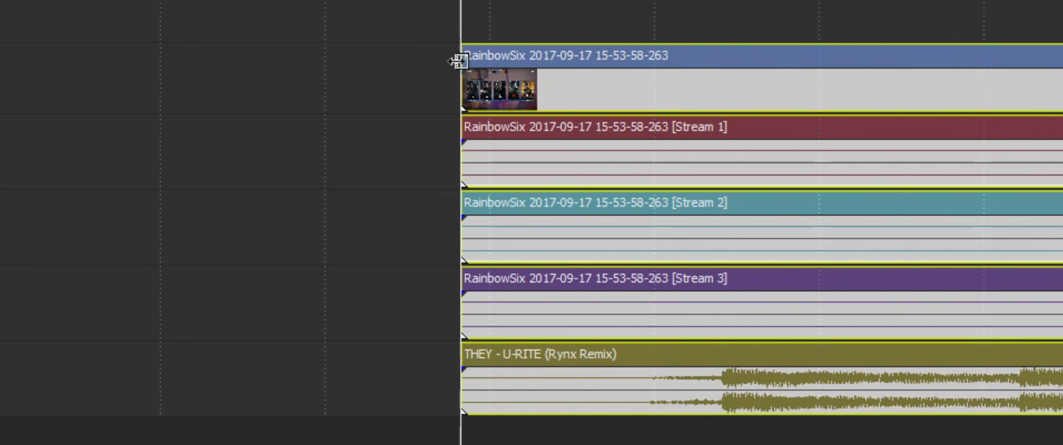
pyautogui.moveTo(452, 69); pyautogui.dragTo(337, 103)
pyautogui.click(434, 35)
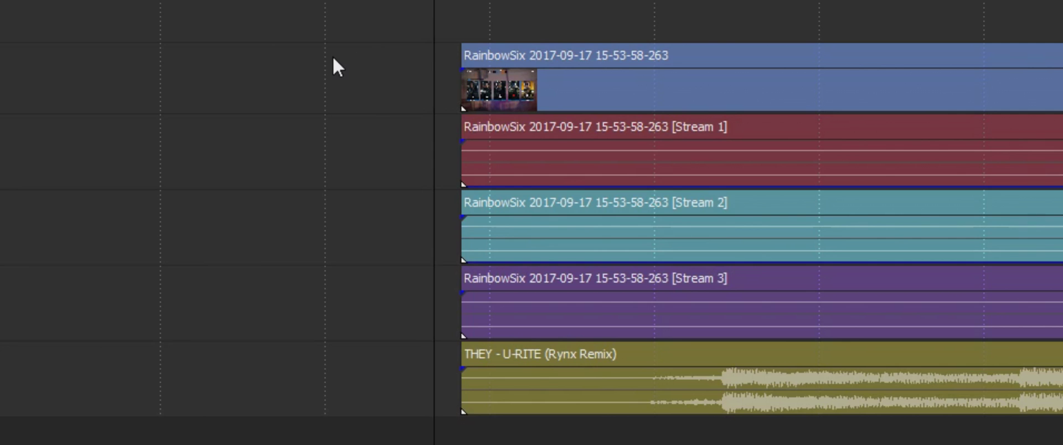
# - Select all five events together with a marquee and give them a shared short fade-in at their start
pyautogui.moveTo(327, 32); pyautogui.dragTo(651, 419)
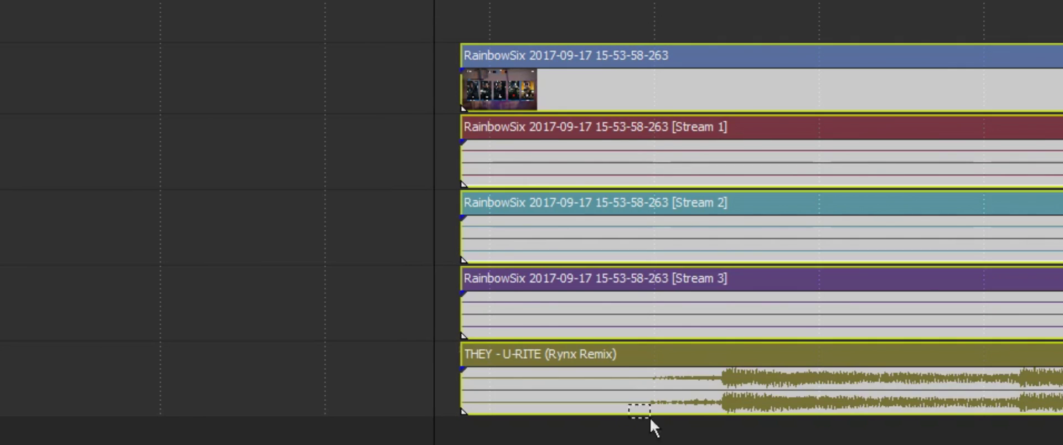
pyautogui.moveTo(455, 67); pyautogui.dragTo(201, 104)
pyautogui.click(469, 35)
pyautogui.click(477, 19)
pyautogui.click(454, 23)
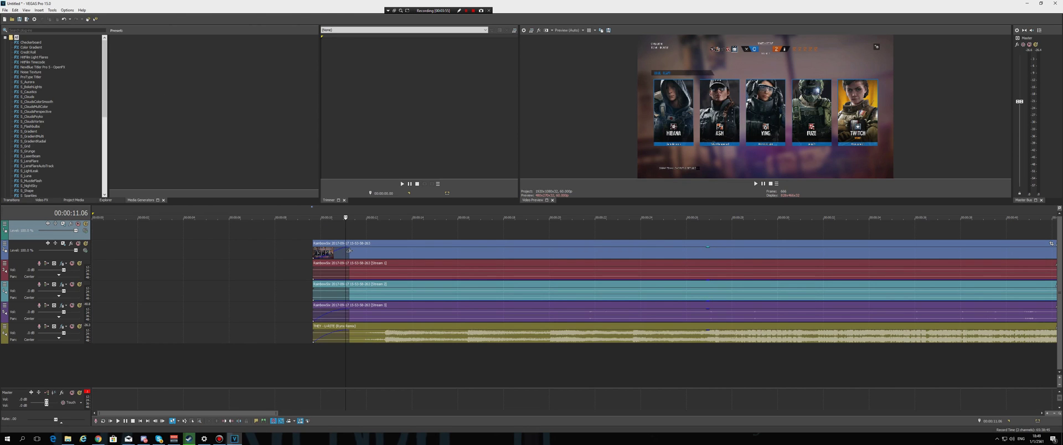
pyautogui.click(351, 234)
pyautogui.click(349, 235)
pyautogui.click(347, 237)
# - Examine the fade curve types available for the gameplay video's fade-in
pyautogui.rightClick(350, 250)
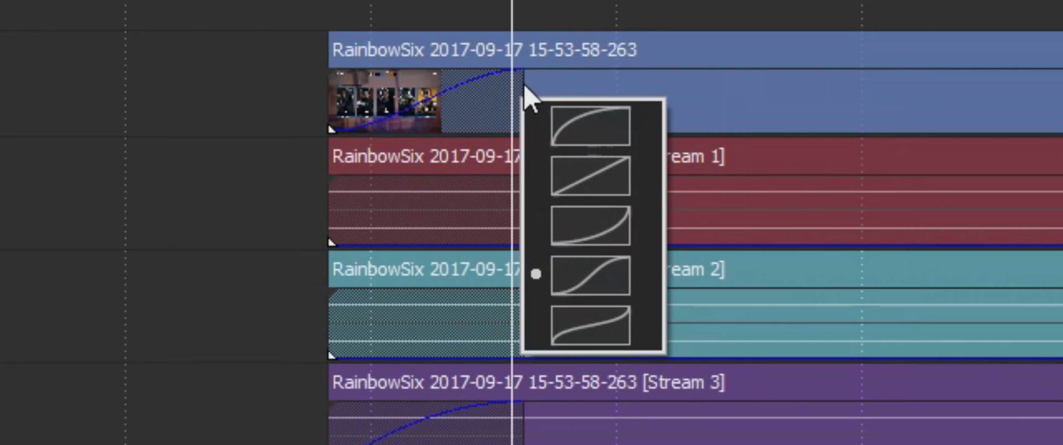
pyautogui.rightClick(483, 84)
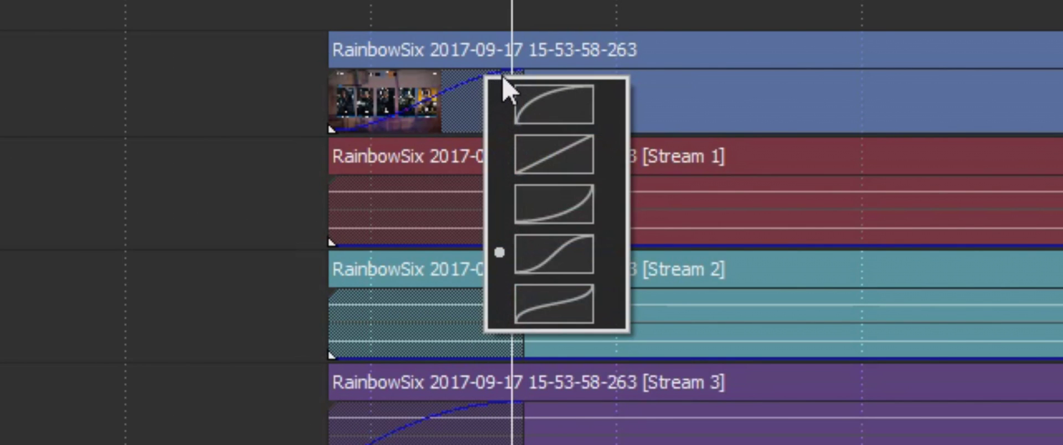
pyautogui.rightClick(477, 81)
pyautogui.click(454, 3)
pyautogui.rightClick(520, 100)
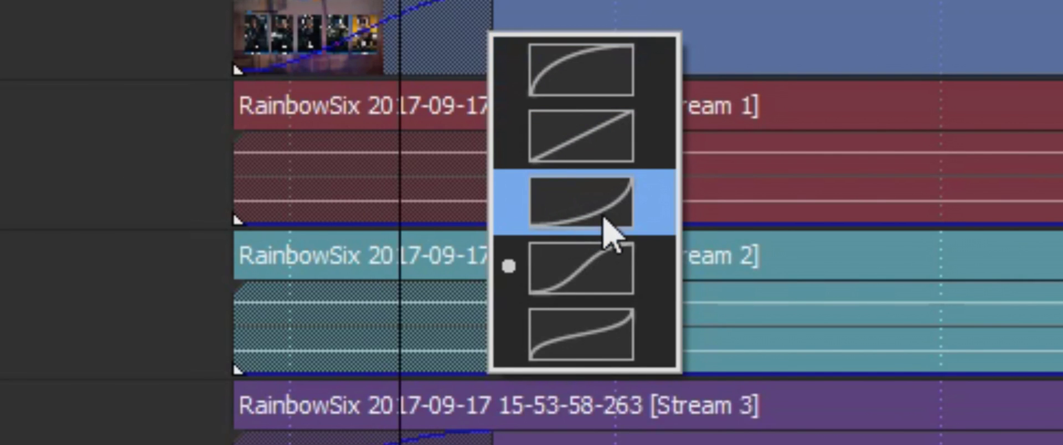
pyautogui.press('Up')
pyautogui.press('Up')
pyautogui.press('Up')
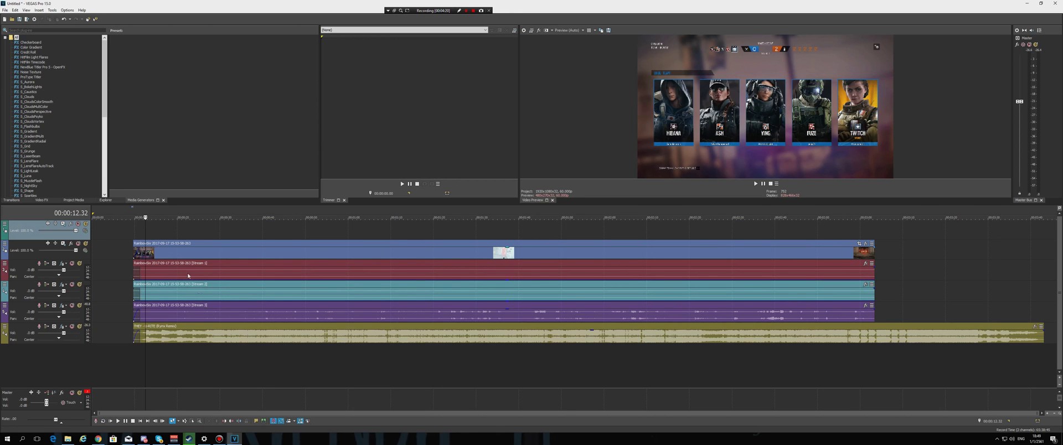
# - Put a default (Legacy) Text event on the track below the gameplay video and try adjusting the video's opacity
pyautogui.scroll(3, 188, 275)
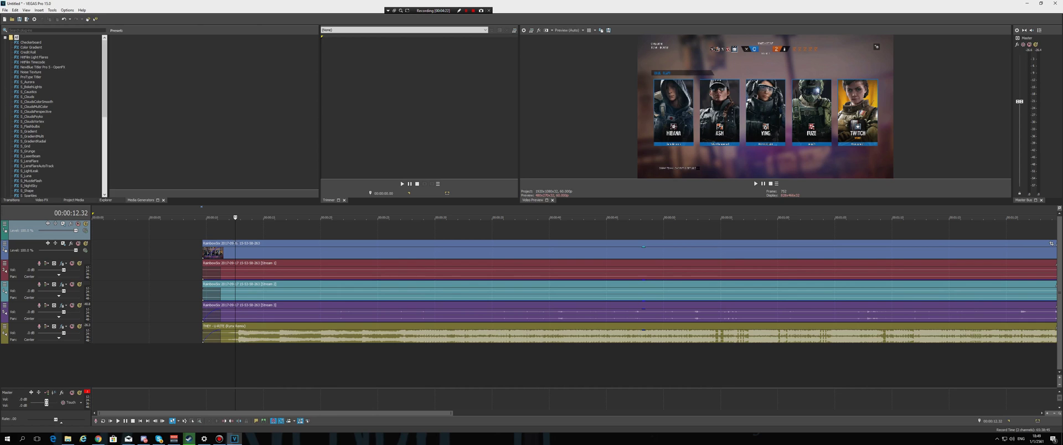
pyautogui.click(237, 228)
pyautogui.click(231, 229)
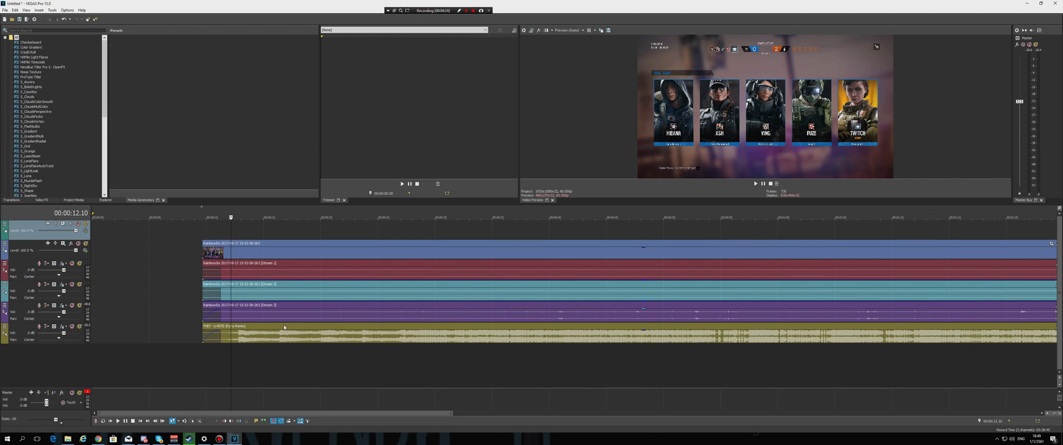
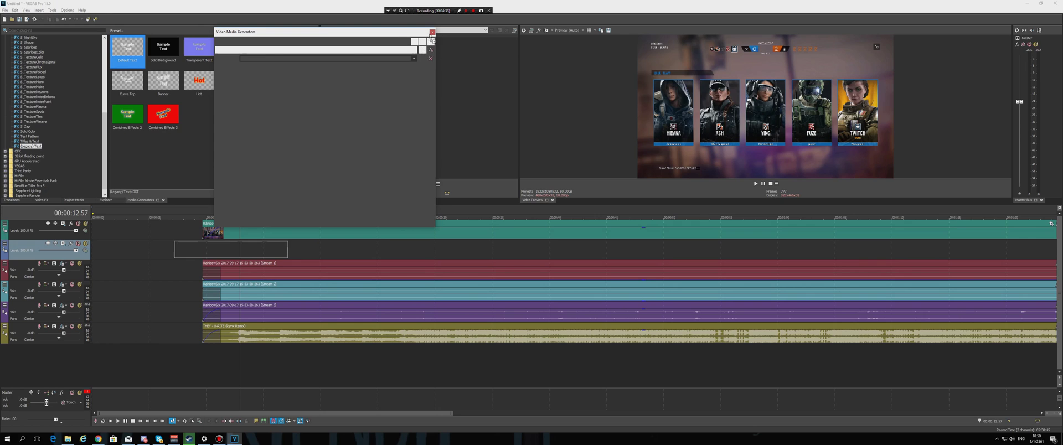
pyautogui.click(432, 33)
pyautogui.moveTo(253, 255); pyautogui.dragTo(229, 232)
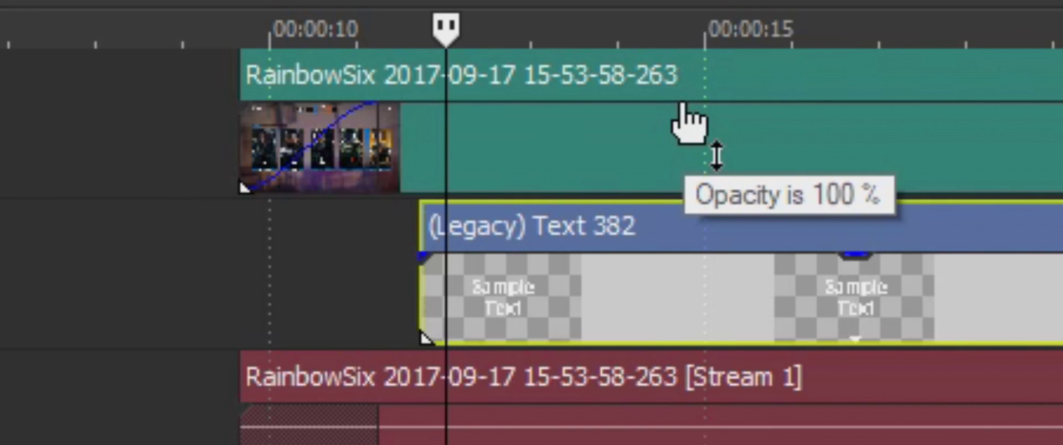
pyautogui.moveTo(682, 104)
pyautogui.mouseDown()
pyautogui.moveTo(681, 142)
pyautogui.moveTo(667, 117)
pyautogui.moveTo(671, 151)
pyautogui.moveTo(667, 112)
pyautogui.mouseUp()
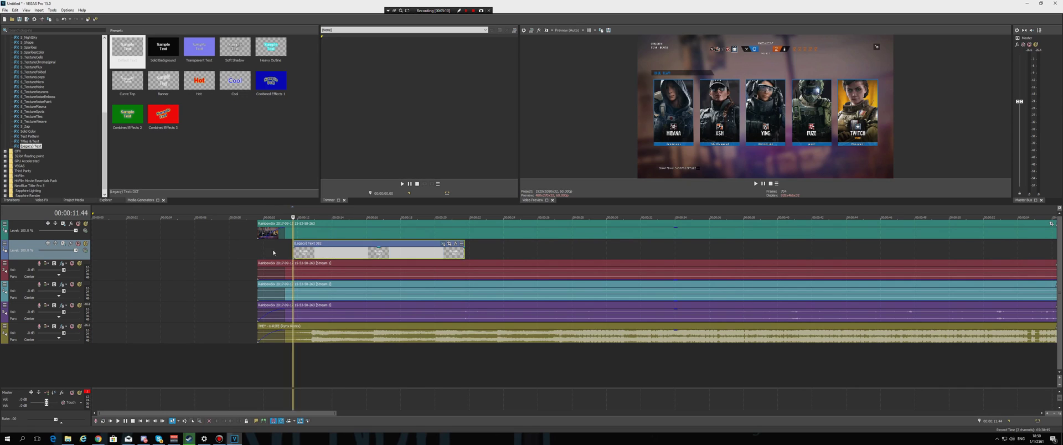
# - Swap the tracks so the text event sits above the gameplay video, starting at about 00:00:11.30
pyautogui.moveTo(299, 253); pyautogui.dragTo(268, 253)
pyautogui.moveTo(239, 253); pyautogui.dragTo(285, 228)
pyautogui.moveTo(285, 228); pyautogui.dragTo(294, 229)
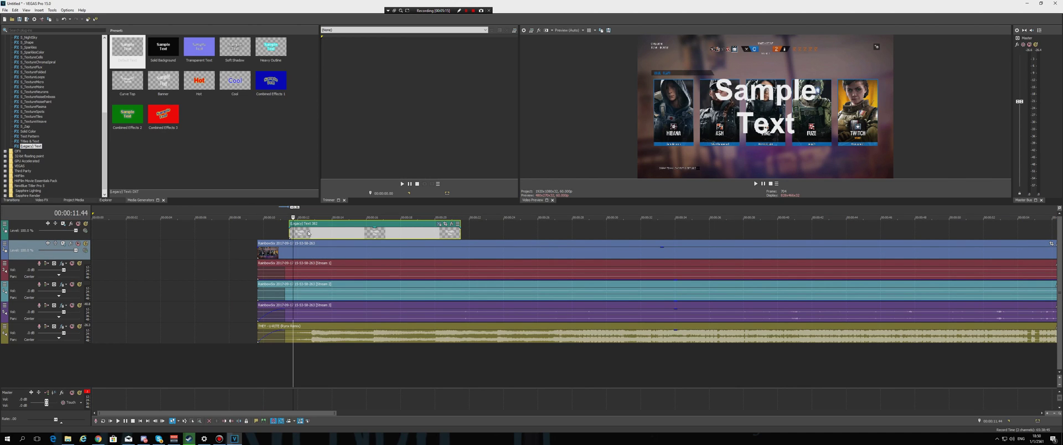
# - Try a lower opacity on the text event, then restore it to full opacity
pyautogui.moveTo(309, 234); pyautogui.dragTo(308, 234)
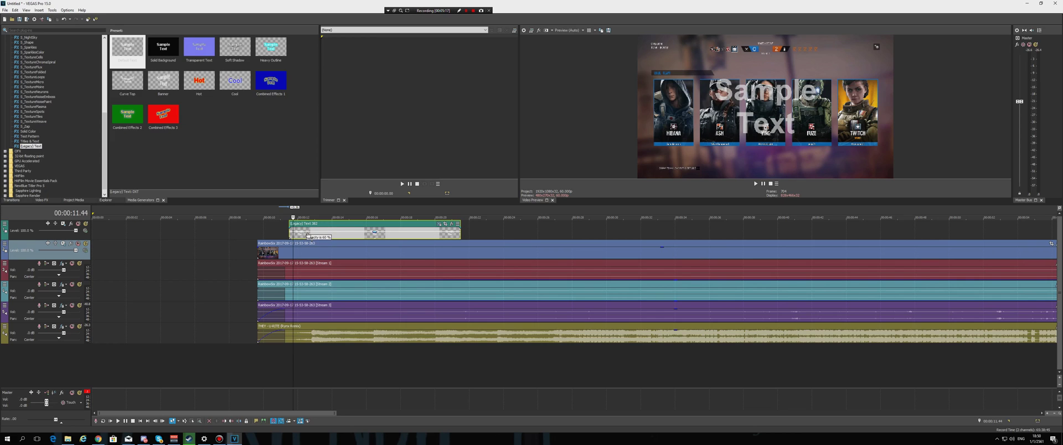
pyautogui.click(303, 237)
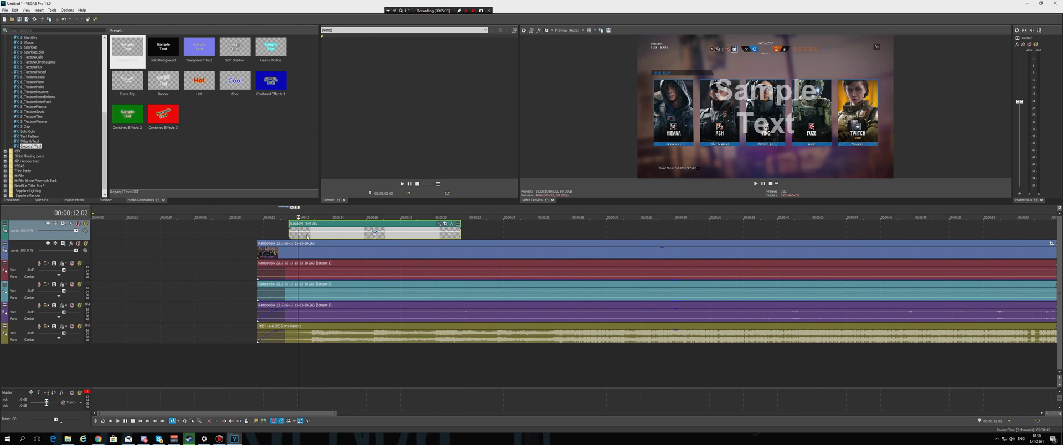
pyautogui.click(291, 234)
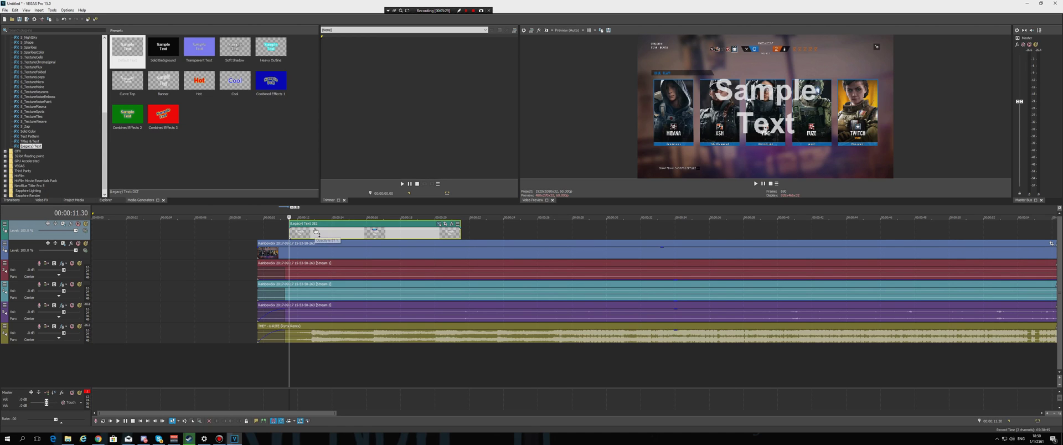
pyautogui.click(313, 224)
pyautogui.click(324, 226)
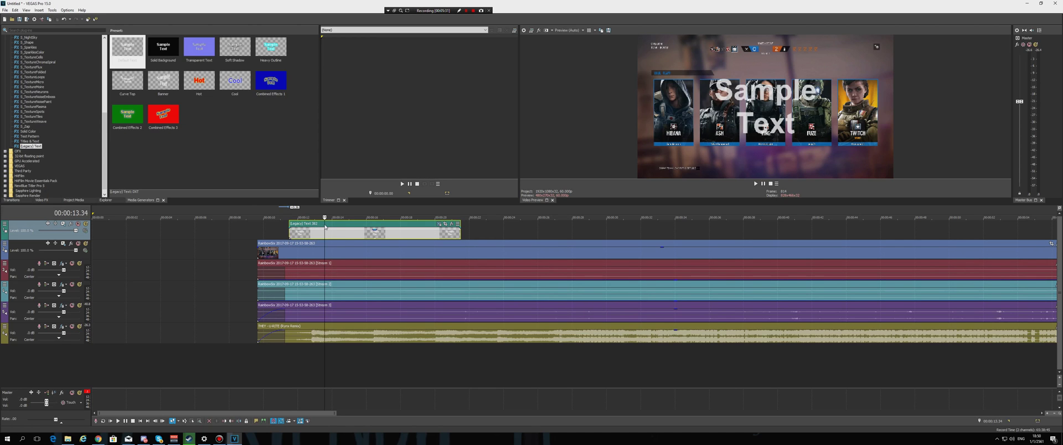
# - Select the background song and try adjusting its gain
pyautogui.scroll(-3, 282, 240)
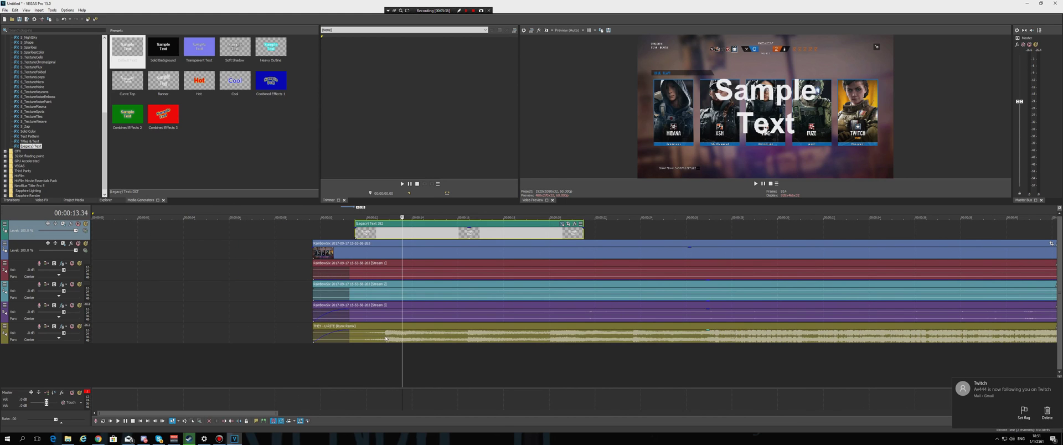
pyautogui.click(386, 338)
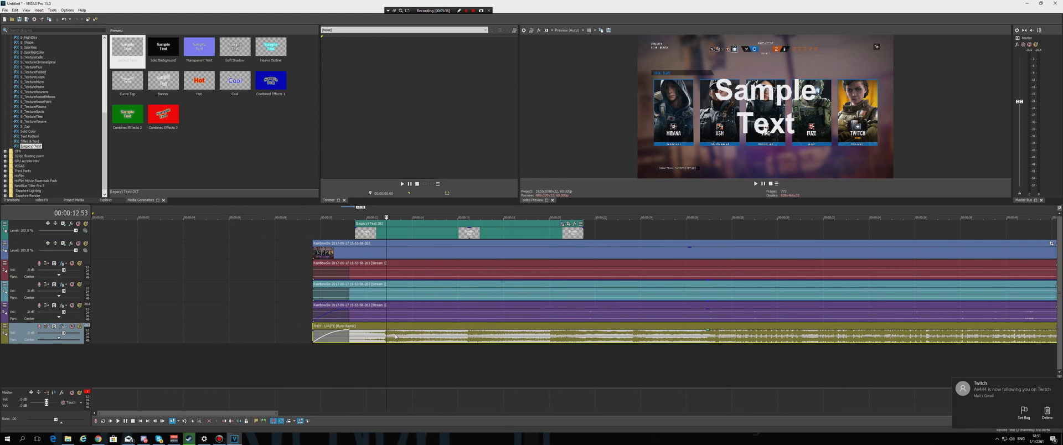
pyautogui.scroll(-4, 385, 339)
pyautogui.scroll(2, 258, 341)
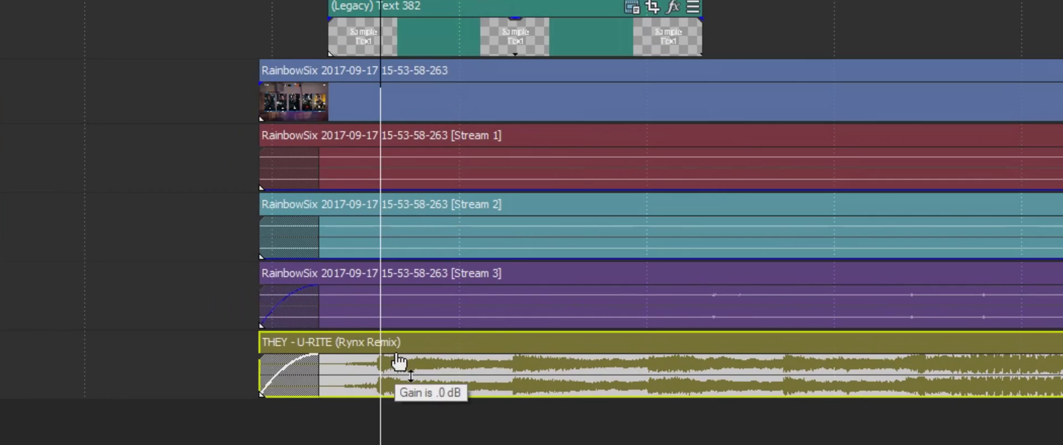
pyautogui.moveTo(396, 355); pyautogui.dragTo(411, 339)
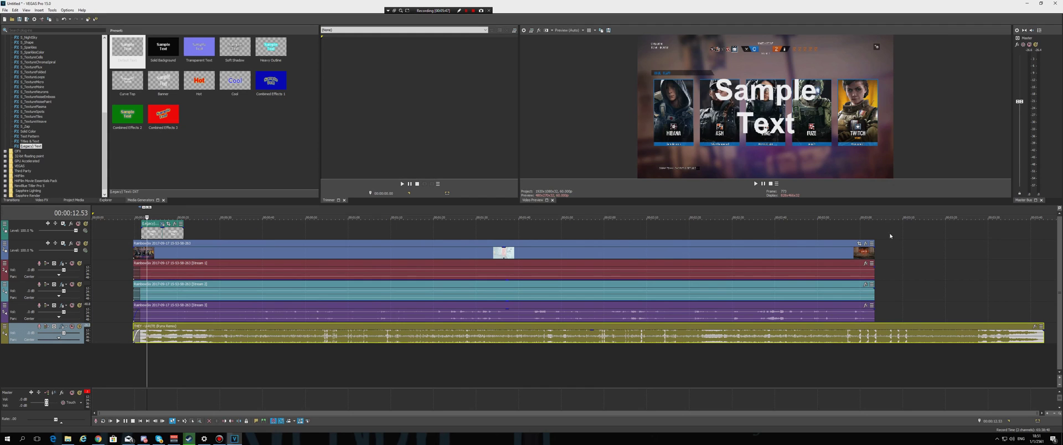
# - Split the song at the gameplay video's end, 00:03:03.24, and delete the part beyond it
pyautogui.click(877, 233)
pyautogui.click(874, 334)
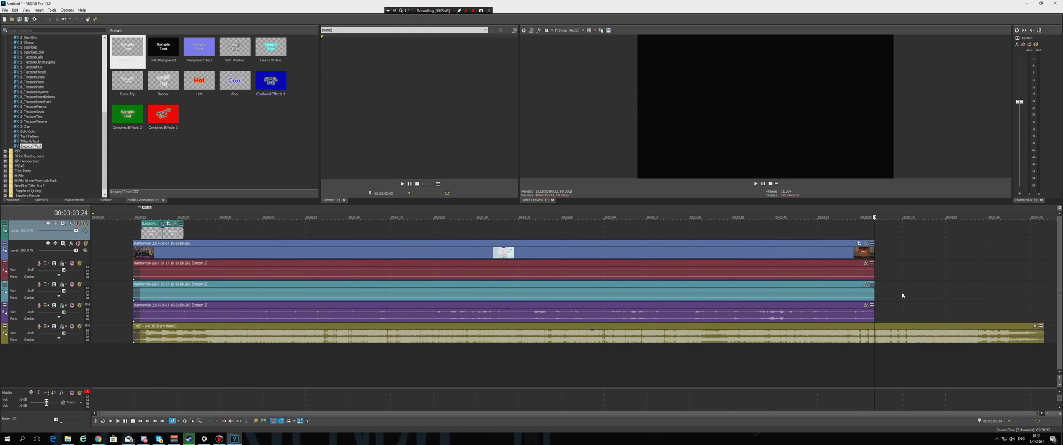
pyautogui.press('s')
pyautogui.press('Delete')
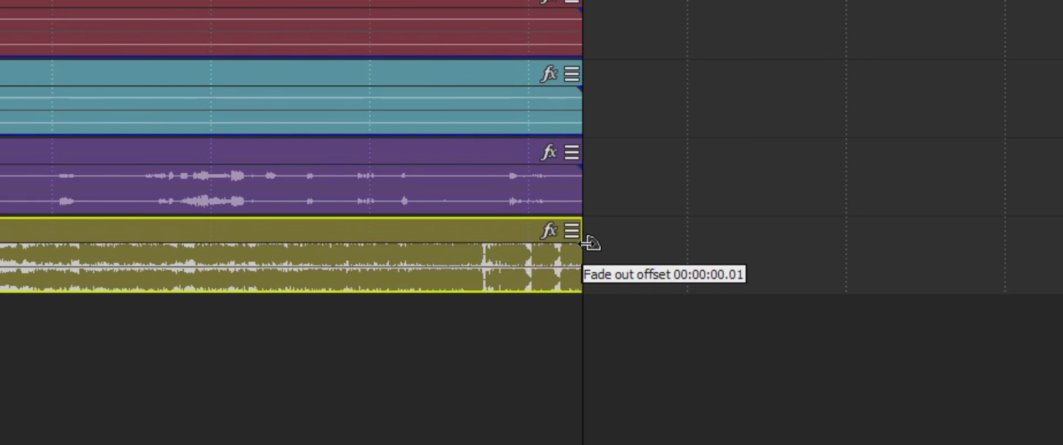
pyautogui.moveTo(589, 242)
pyautogui.mouseDown()
pyautogui.moveTo(303, 224)
pyautogui.moveTo(41, 225)
pyautogui.moveTo(576, 253)
pyautogui.moveTo(135, 218)
pyautogui.moveTo(593, 237)
pyautogui.mouseUp()
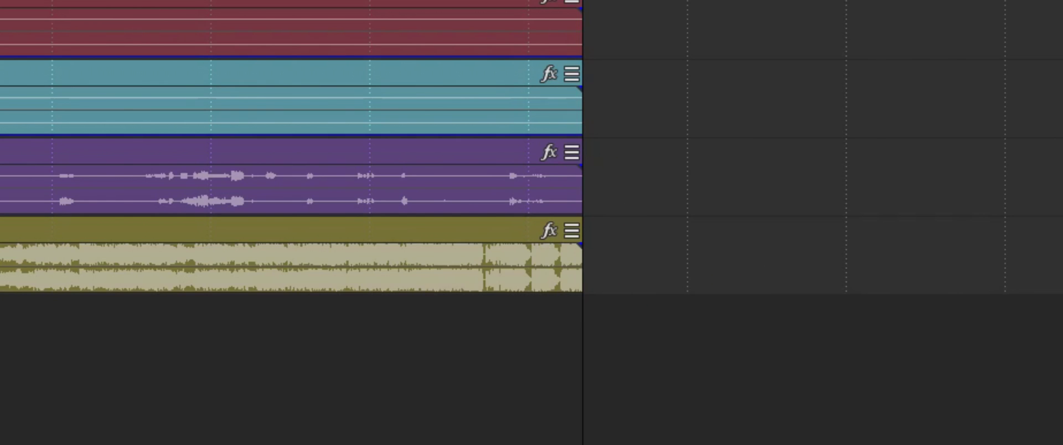
# - Delete the text event from the track above the gameplay video
pyautogui.scroll(-2, 228, 230)
pyautogui.click(149, 231)
pyautogui.scroll(2, 318, 231)
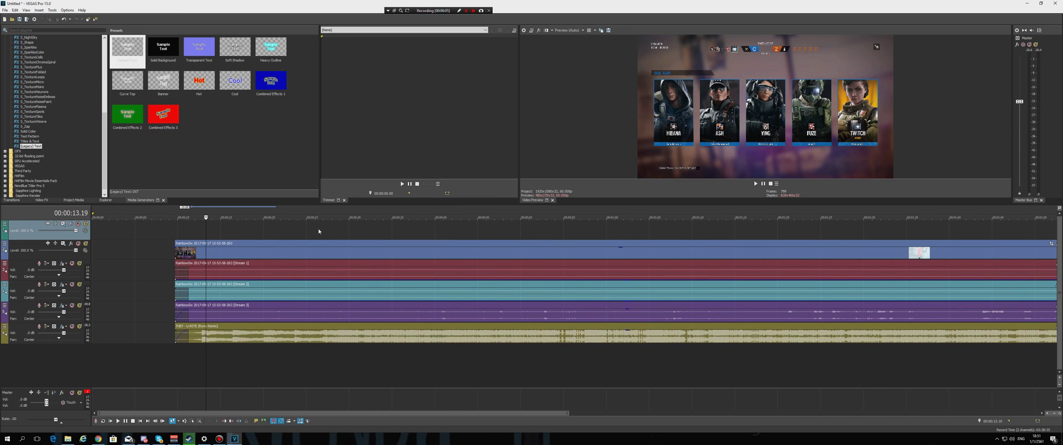
pyautogui.click(233, 232)
pyautogui.click(214, 235)
pyautogui.click(210, 236)
pyautogui.scroll(10, 86, 157)
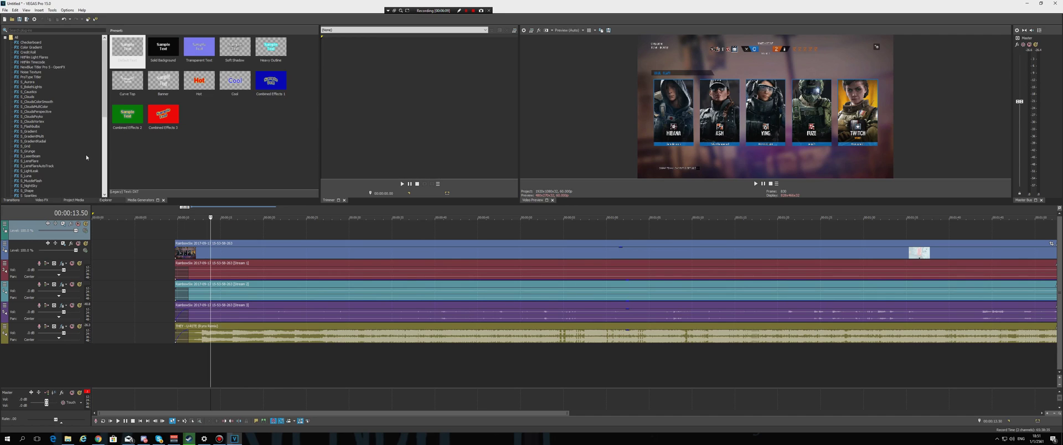
pyautogui.scroll(-9, 83, 157)
pyautogui.click(198, 235)
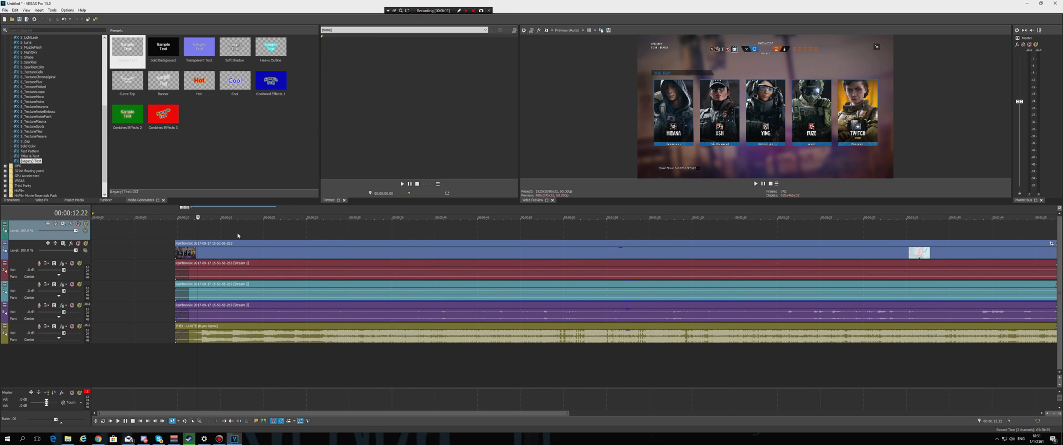
pyautogui.click(213, 232)
pyautogui.click(220, 235)
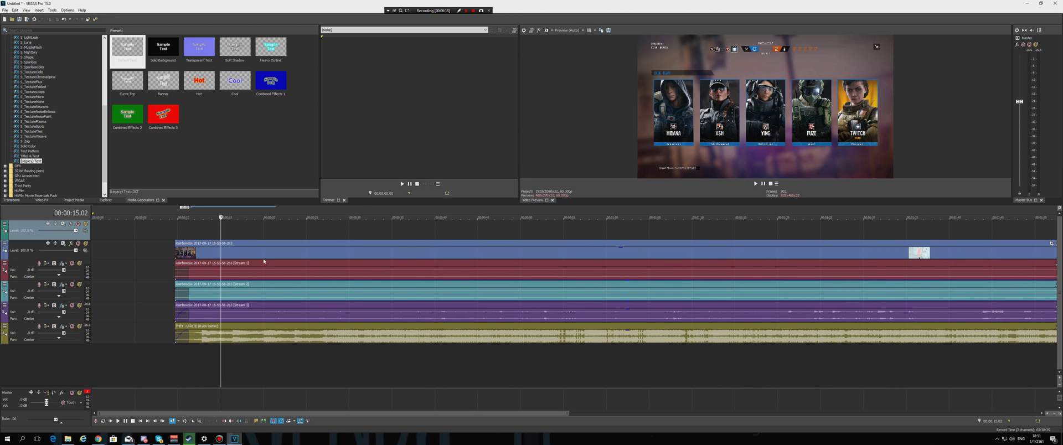
pyautogui.click(221, 237)
pyautogui.click(180, 235)
pyautogui.click(198, 235)
pyautogui.scroll(9, 75, 160)
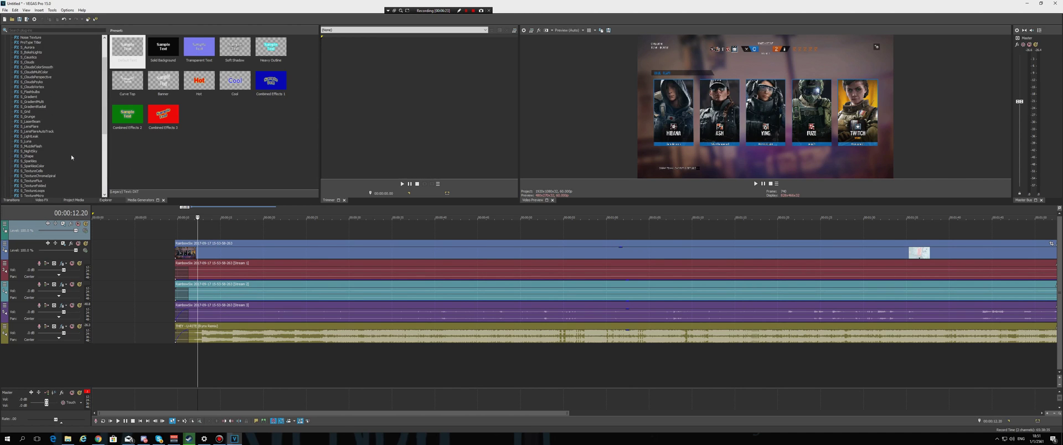
# - Find the Levels effect among the video effects and show its presets
pyautogui.click(104, 200)
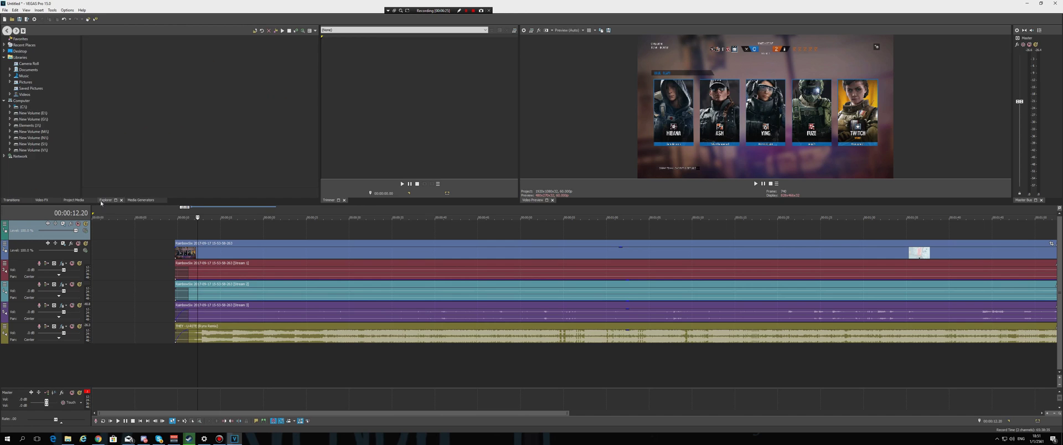
pyautogui.click(51, 200)
pyautogui.scroll(-10, 44, 143)
pyautogui.scroll(2, 65, 143)
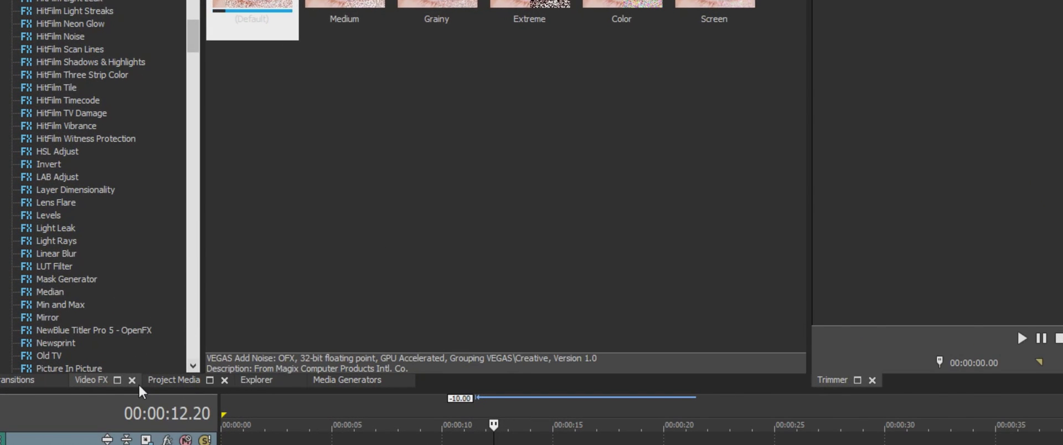
pyautogui.click(119, 381)
pyautogui.click(95, 380)
pyautogui.click(151, 378)
pyautogui.click(86, 379)
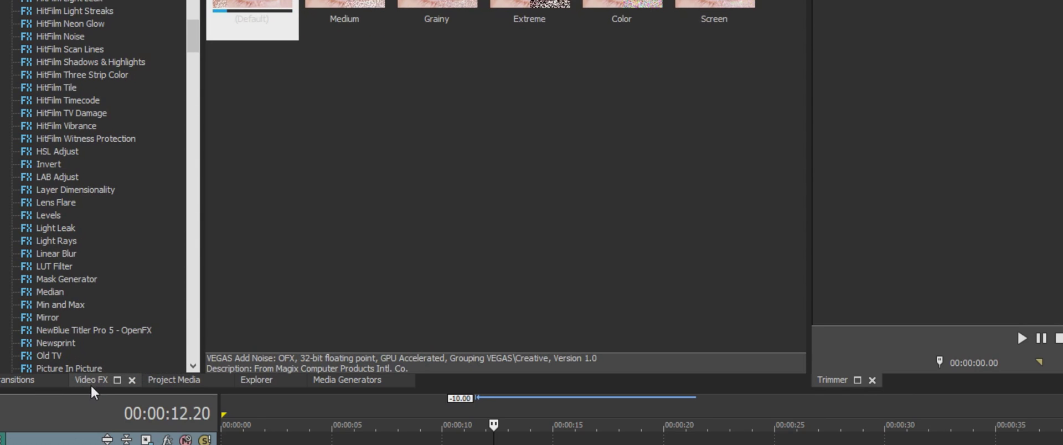
pyautogui.click(61, 215)
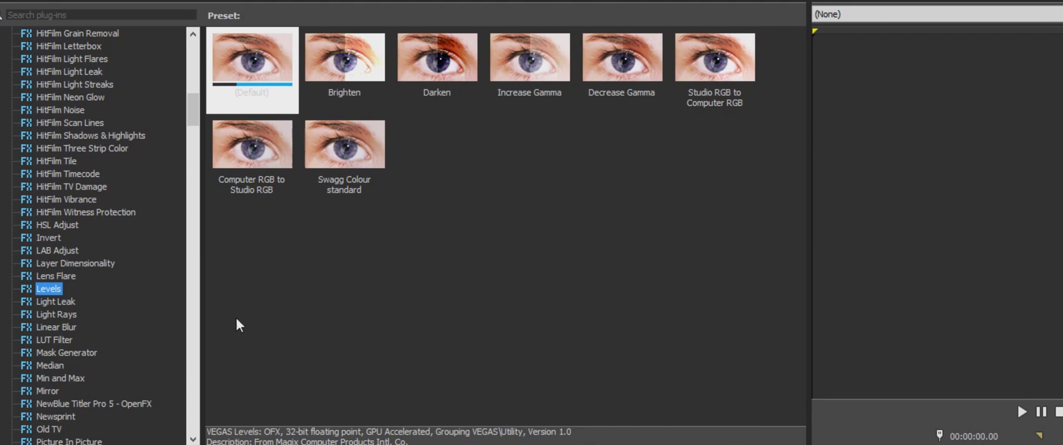
# - Apply the Levels preset "Swagg Colour standard" to the gameplay video track and check its values in the track effect settings
pyautogui.click(340, 152)
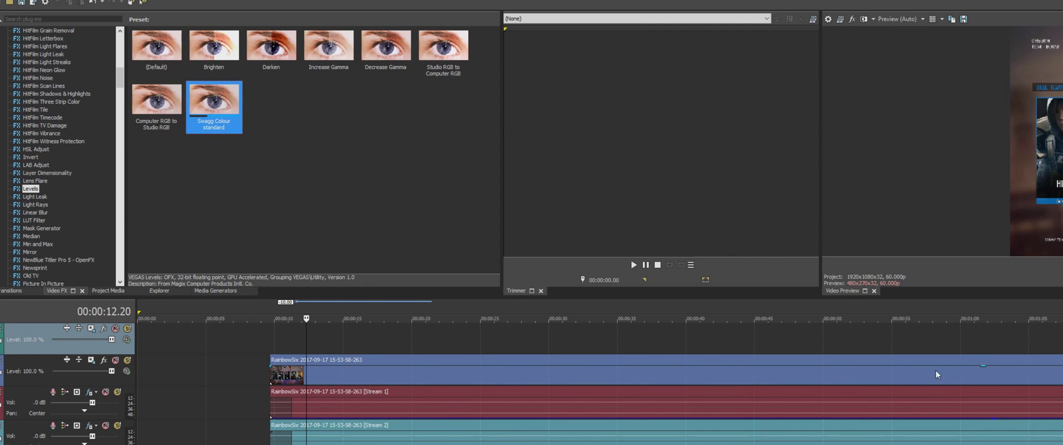
pyautogui.scroll(-2, 941, 374)
pyautogui.scroll(2, 201, 367)
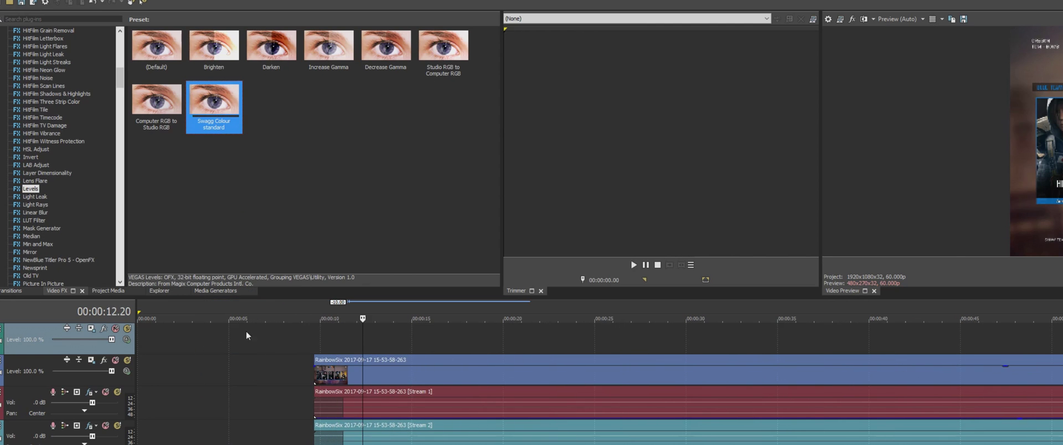
pyautogui.moveTo(109, 382); pyautogui.dragTo(110, 379)
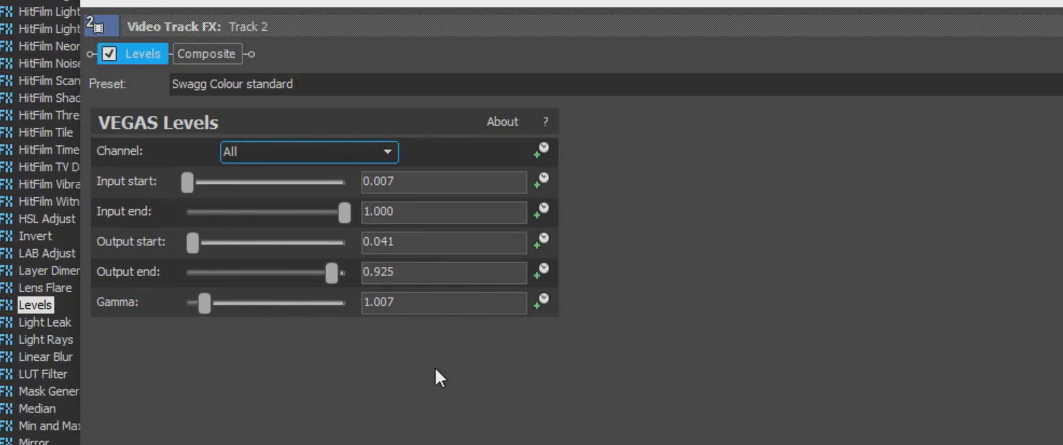
pyautogui.moveTo(315, 2); pyautogui.dragTo(352, 213)
pyautogui.moveTo(126, 217); pyautogui.dragTo(122, 208)
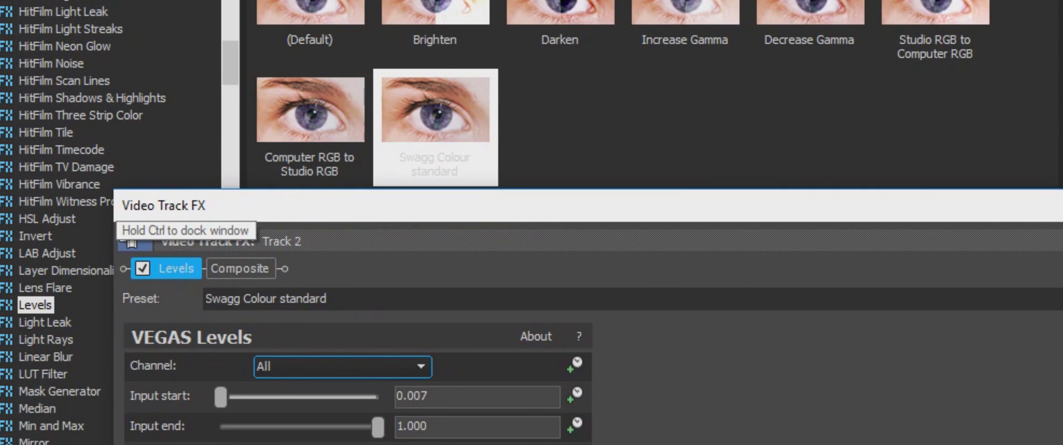
pyautogui.moveTo(667, 217); pyautogui.dragTo(654, 91)
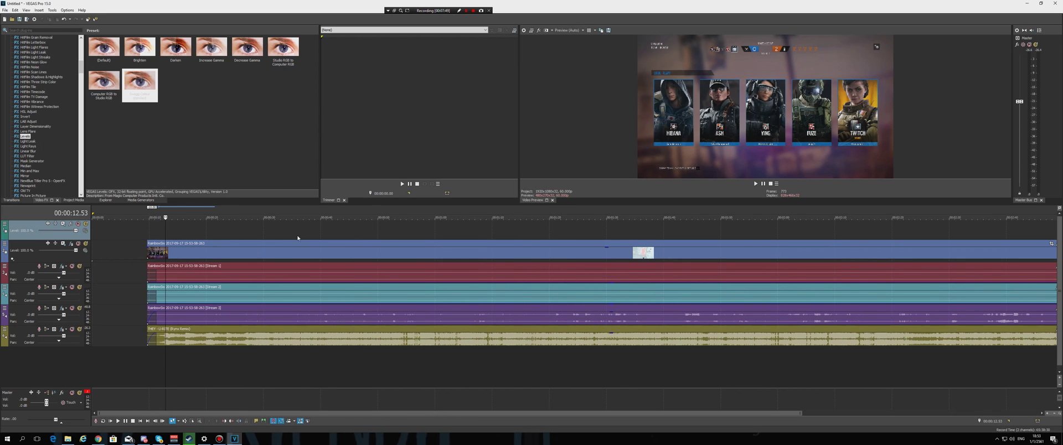
# - Insert a text media event with the default sample text on the empty track above the gameplay video at 00:00:12.26
pyautogui.moveTo(168, 235); pyautogui.dragTo(223, 236)
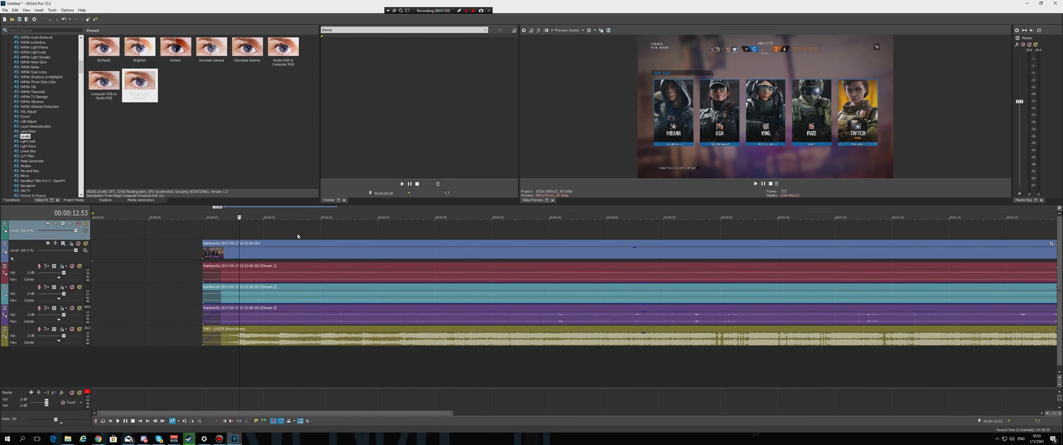
pyautogui.click(223, 236)
pyautogui.click(234, 238)
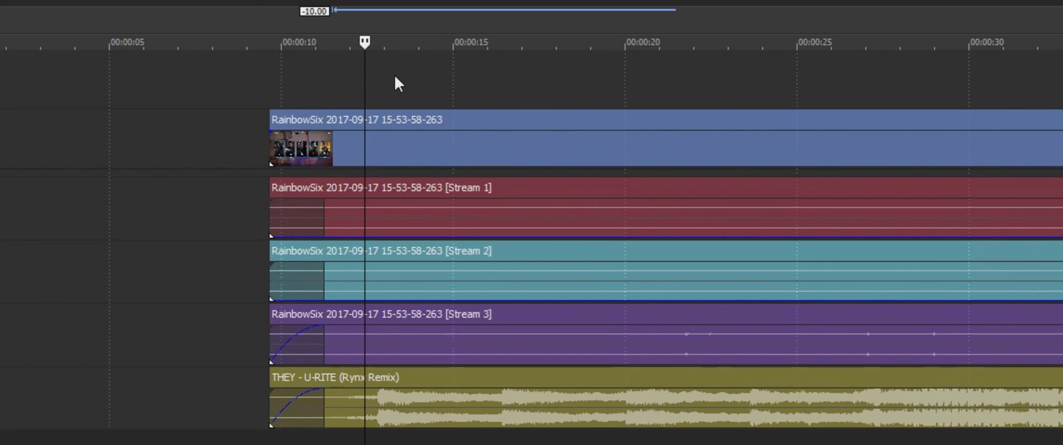
pyautogui.rightClick(244, 229)
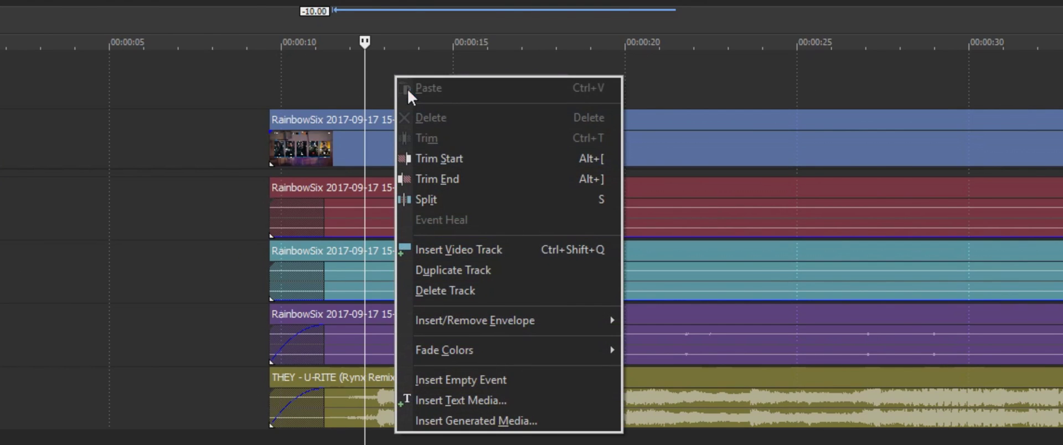
pyautogui.click(513, 400)
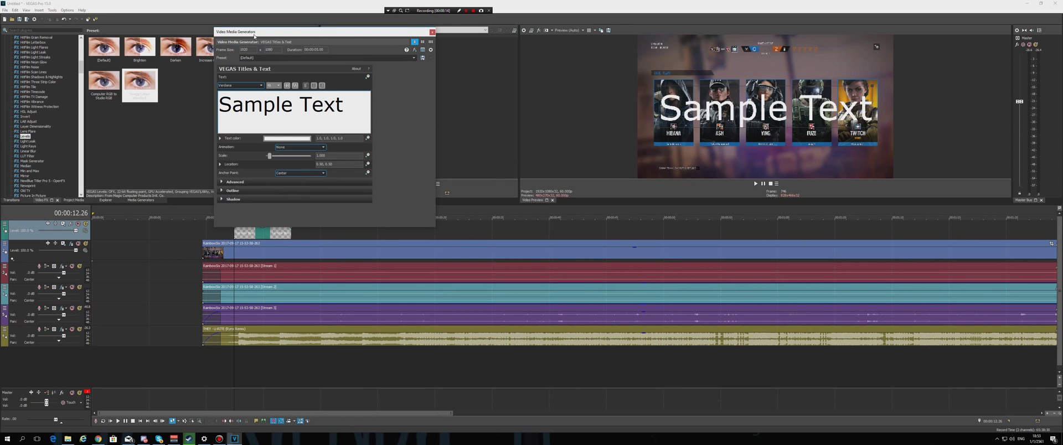
pyautogui.hotkey('ctrl', 'a')
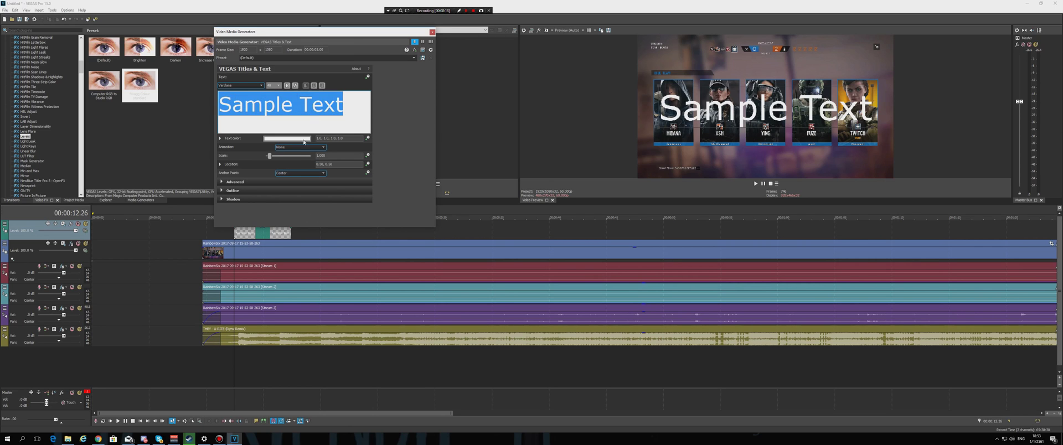
pyautogui.click(431, 31)
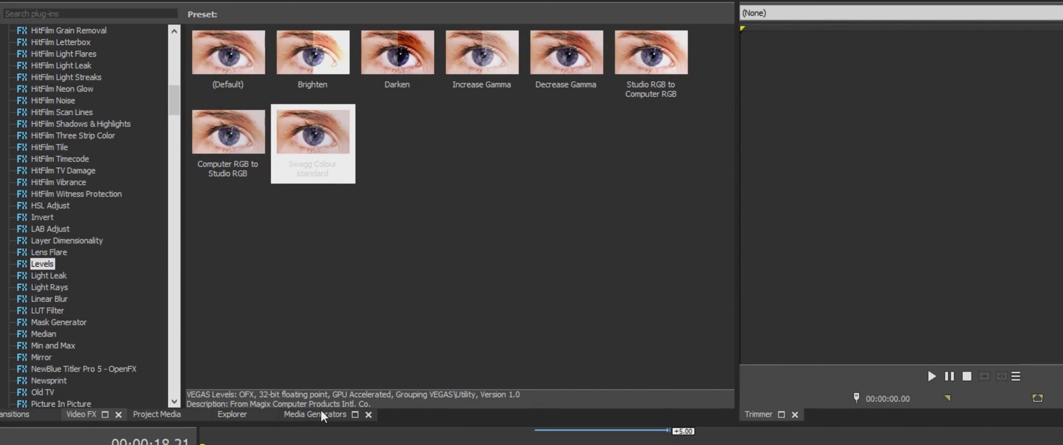
# - Add a (Legacy) Text event with the Default Text preset to the upper track, after the first text event
pyautogui.click(320, 416)
pyautogui.scroll(-6, 122, 298)
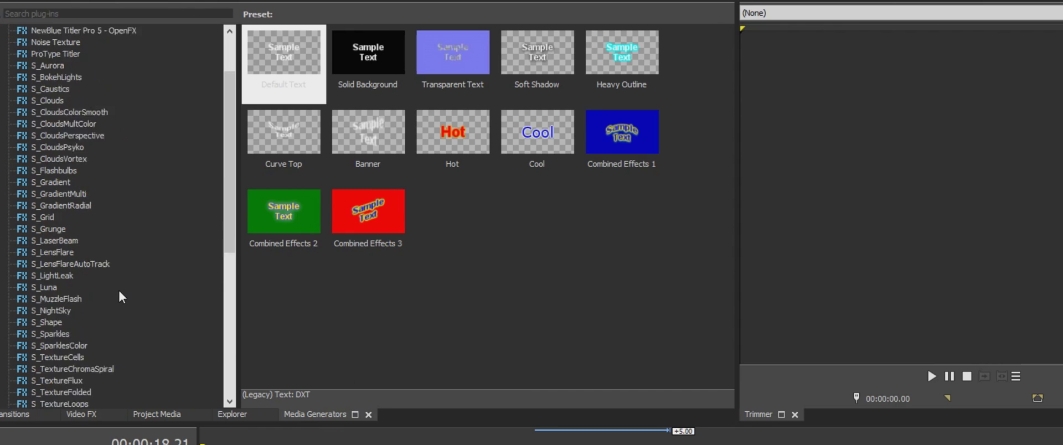
pyautogui.scroll(-3, 64, 296)
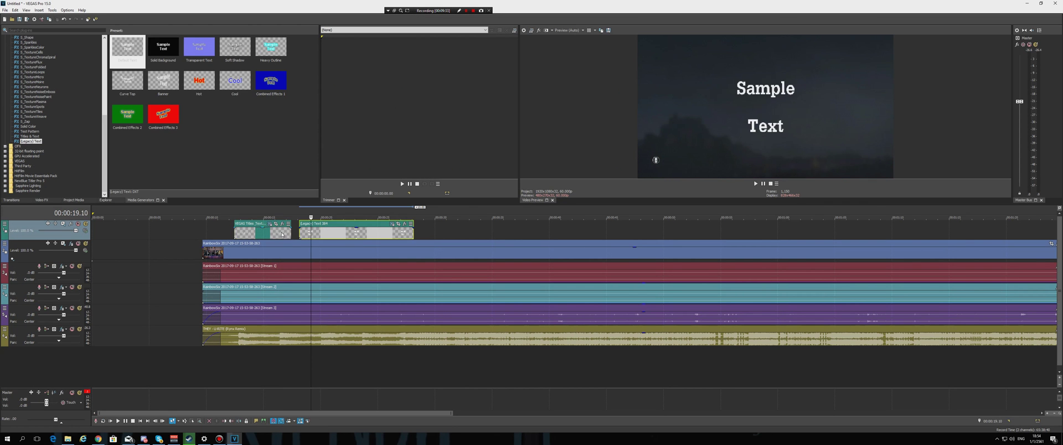
# - Compare how the two text events look over the gameplay by moving the playhead back and forth between them
pyautogui.click(281, 234)
pyautogui.click(326, 232)
pyautogui.click(283, 232)
pyautogui.click(329, 231)
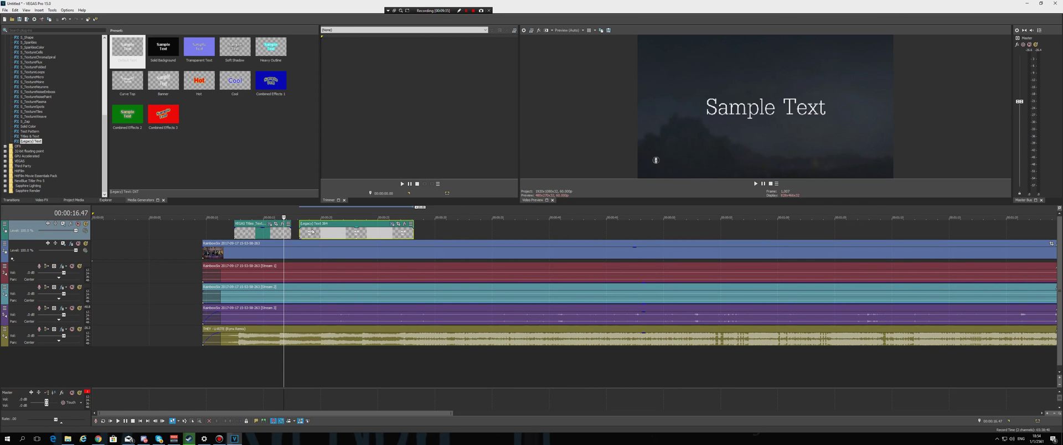
pyautogui.click(287, 233)
pyautogui.click(309, 232)
pyautogui.click(282, 233)
pyautogui.click(310, 232)
pyautogui.click(284, 234)
pyautogui.click(308, 233)
pyautogui.click(312, 233)
pyautogui.click(281, 234)
pyautogui.click(303, 234)
pyautogui.click(300, 235)
pyautogui.click(310, 237)
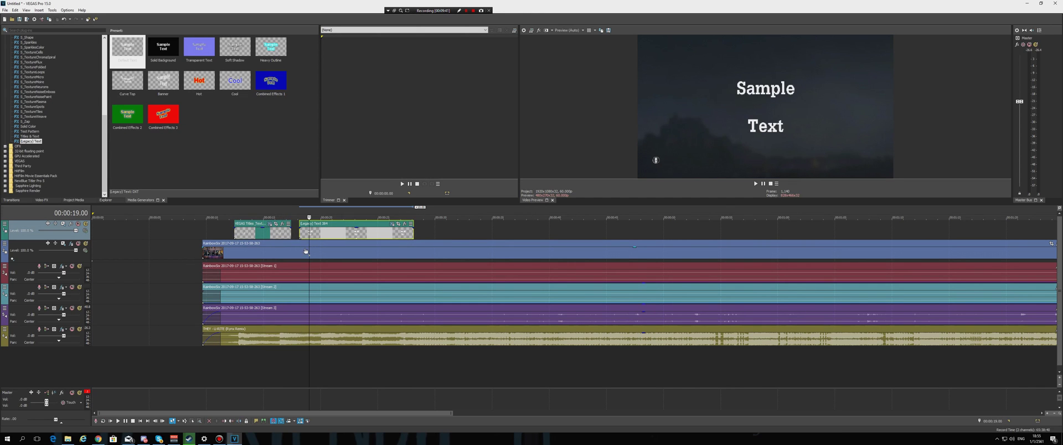
pyautogui.moveTo(309, 238); pyautogui.dragTo(342, 237)
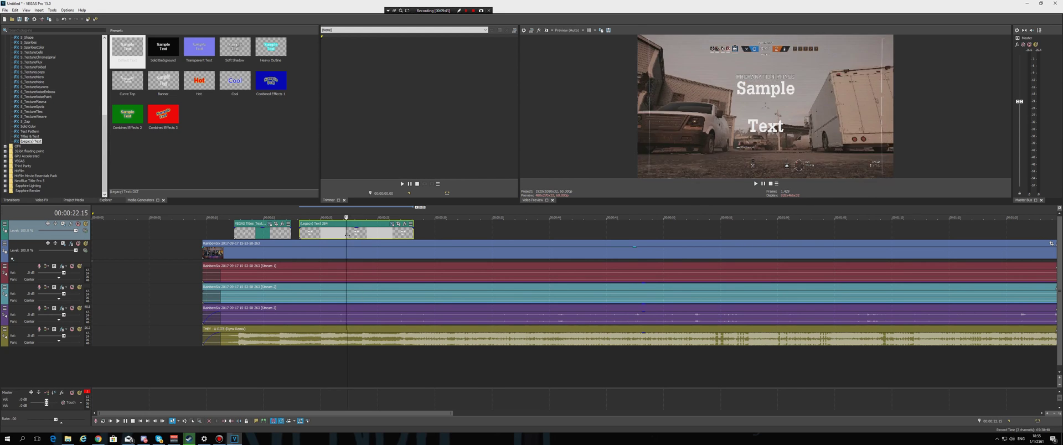
pyautogui.moveTo(346, 234); pyautogui.dragTo(324, 234)
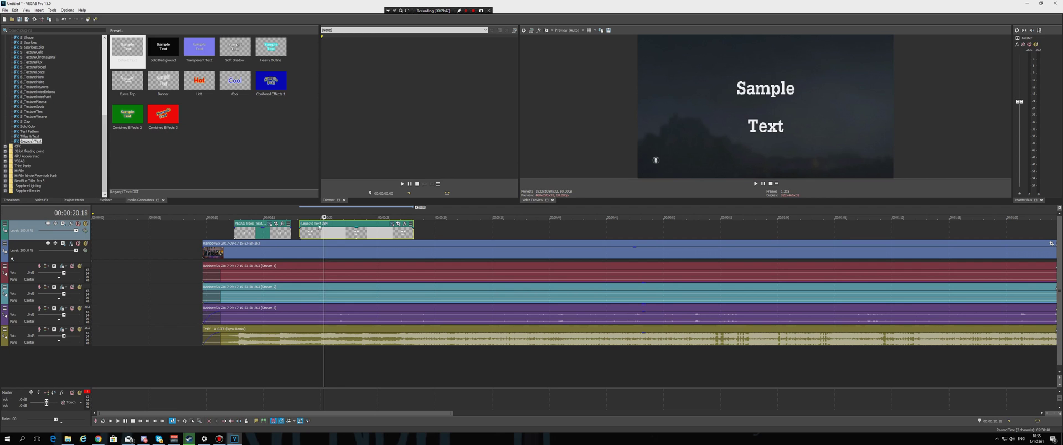
pyautogui.click(251, 232)
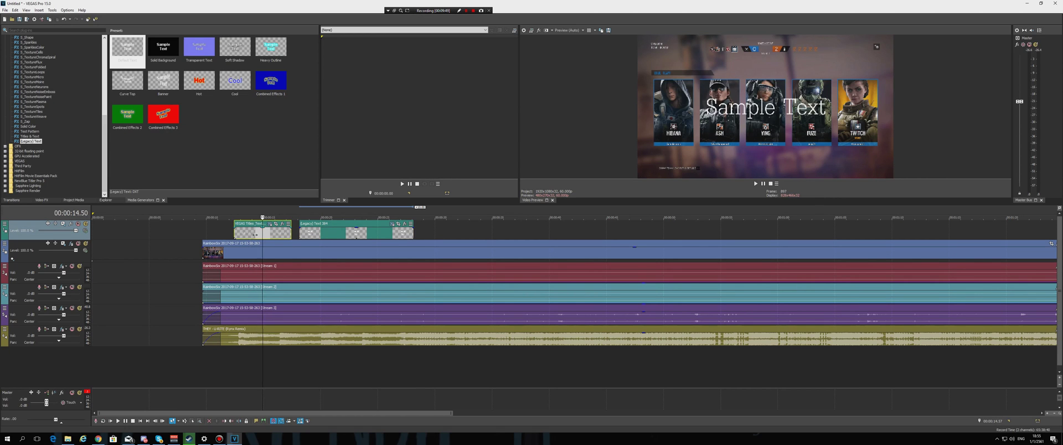
pyautogui.click(259, 233)
pyautogui.click(264, 233)
pyautogui.click(265, 234)
pyautogui.moveTo(265, 235); pyautogui.dragTo(321, 232)
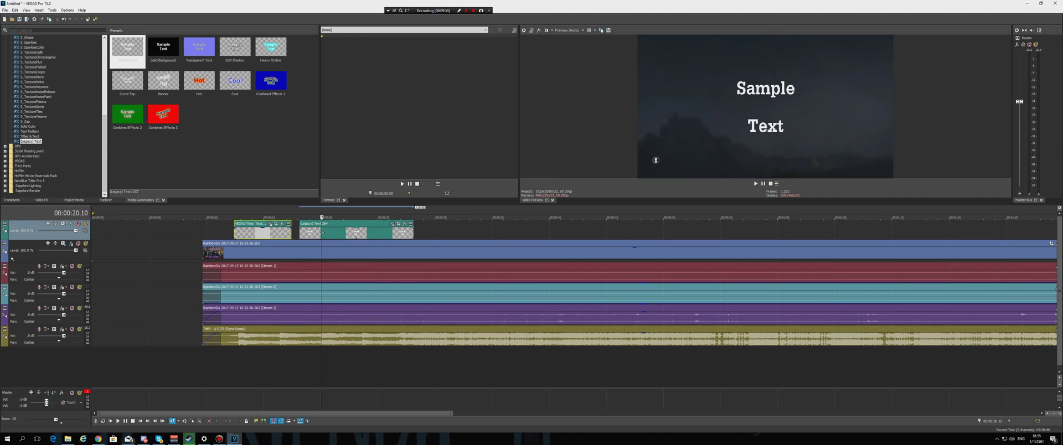
pyautogui.moveTo(321, 234); pyautogui.dragTo(363, 234)
# - Delete both text events from the track above the gameplay video
pyautogui.scroll(-3, 364, 234)
pyautogui.click(212, 234)
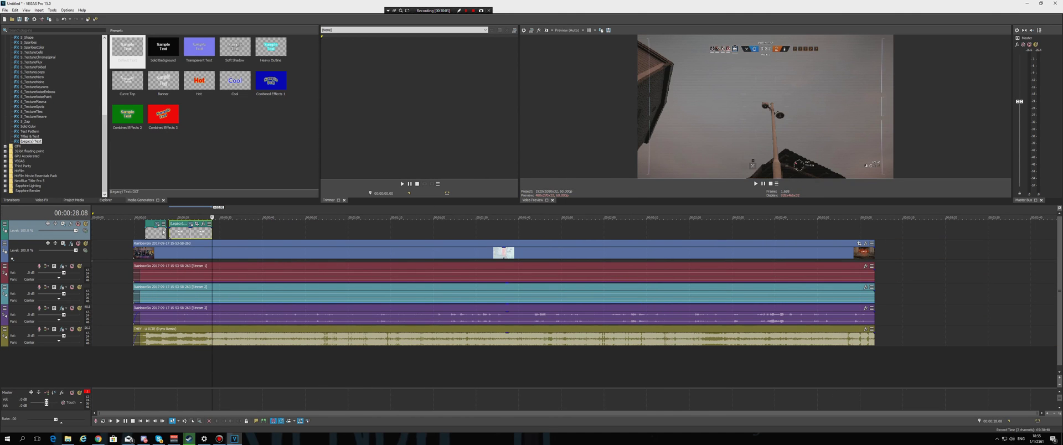
pyautogui.click(169, 232)
pyautogui.click(157, 232)
pyautogui.click(162, 232)
pyautogui.keyDown('ctrl'); pyautogui.click(183, 232); pyautogui.keyUp('ctrl')
pyautogui.press('Delete')
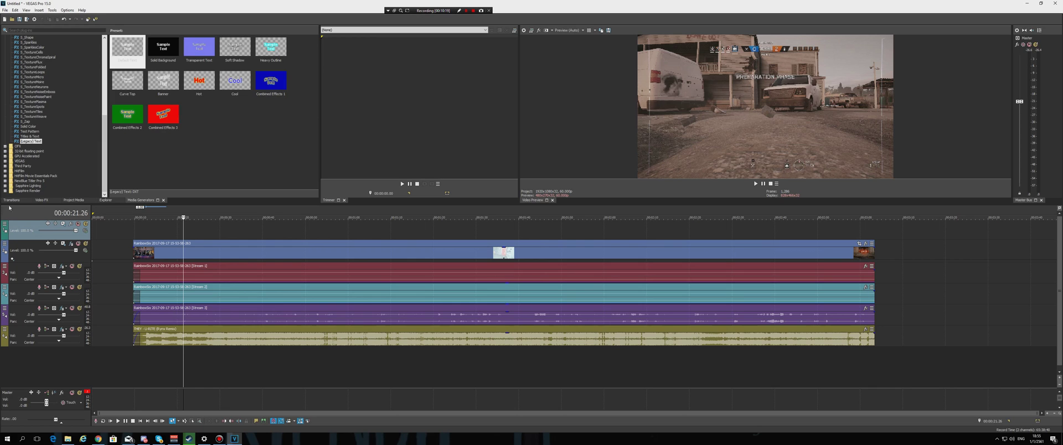
# - Move the gameplay video and its audio streams later on the timeline and delete the background song
pyautogui.moveTo(209, 258); pyautogui.dragTo(293, 260)
pyautogui.click(146, 339)
pyautogui.press('Delete')
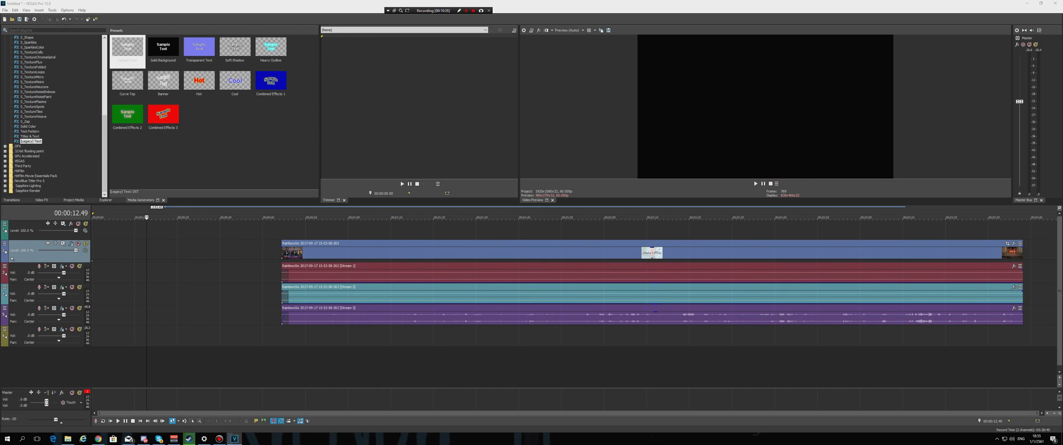
# - Place the Crash Bandicoot green-screen clip above the start of the gameplay, with its audio on the empty lowest track
pyautogui.moveTo(164, 251); pyautogui.dragTo(150, 256)
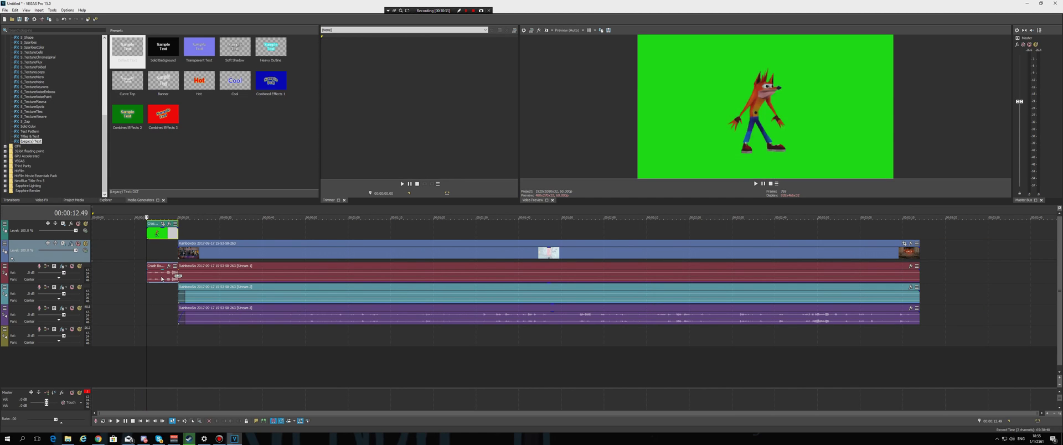
pyautogui.moveTo(163, 277); pyautogui.dragTo(177, 337)
pyautogui.moveTo(177, 238); pyautogui.dragTo(200, 237)
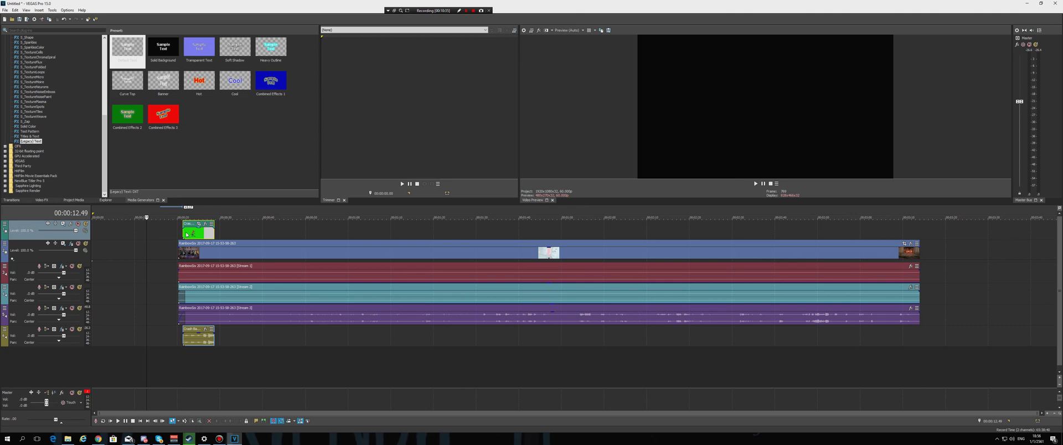
# - Move the Crash Bandicoot clip slightly later over the gameplay so that it starts at 00:00:22.16
pyautogui.click(186, 235)
pyautogui.scroll(4, 261, 245)
pyautogui.click(451, 232)
pyautogui.click(474, 233)
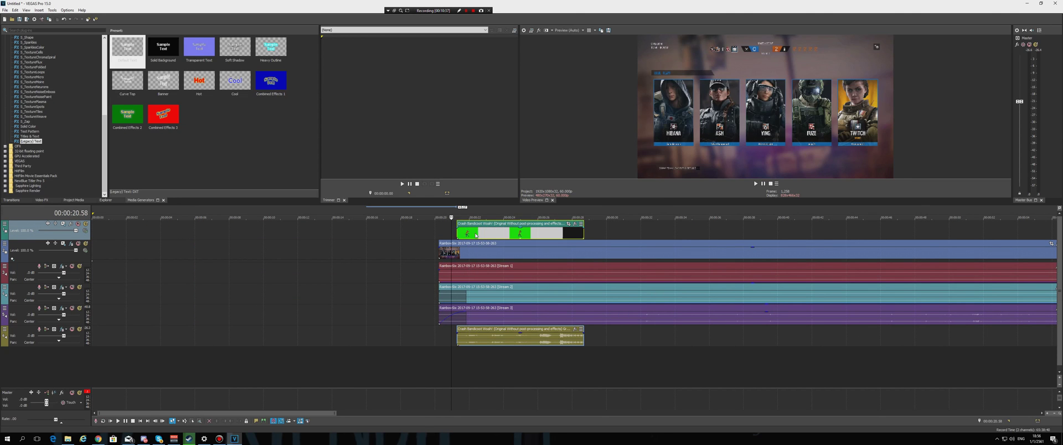
pyautogui.click(451, 233)
pyautogui.moveTo(465, 234); pyautogui.dragTo(482, 235)
# - Compare the preview before and inside the Crash Bandicoot clip, ending with the playhead at the clip's start
pyautogui.click(462, 234)
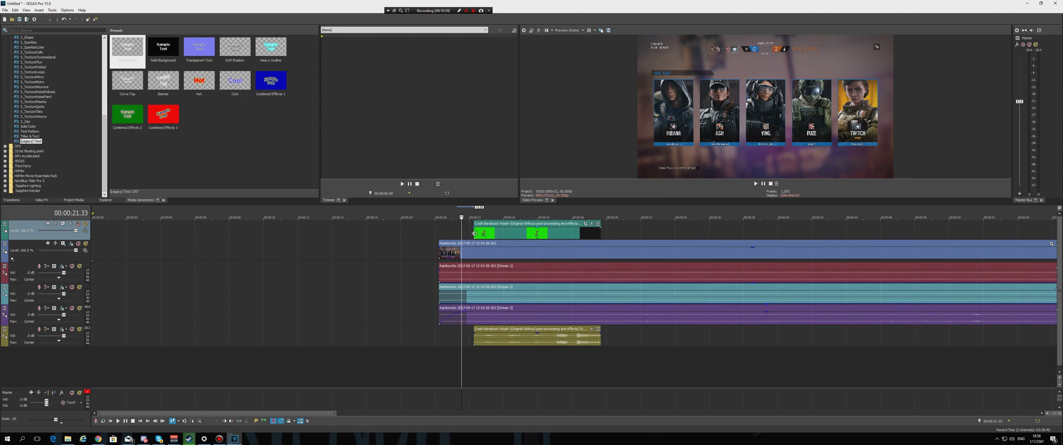
pyautogui.click(474, 233)
pyautogui.click(486, 237)
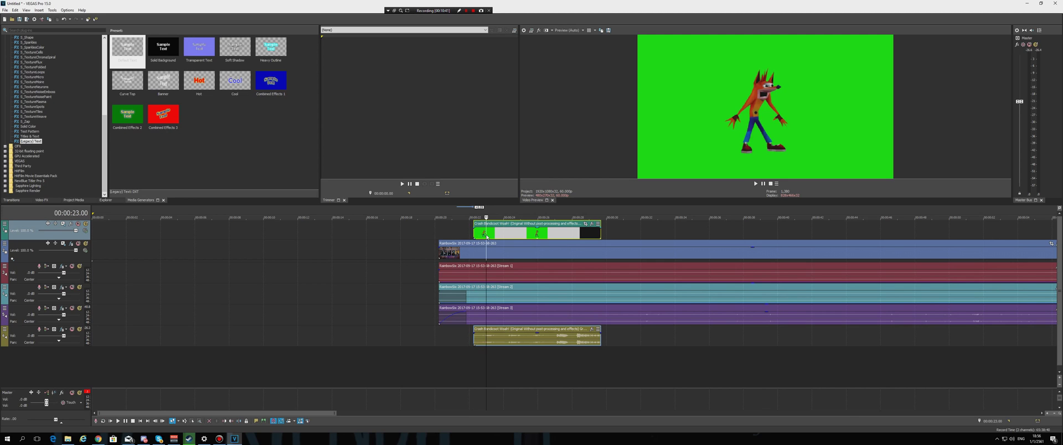
pyautogui.click(463, 237)
pyautogui.click(478, 235)
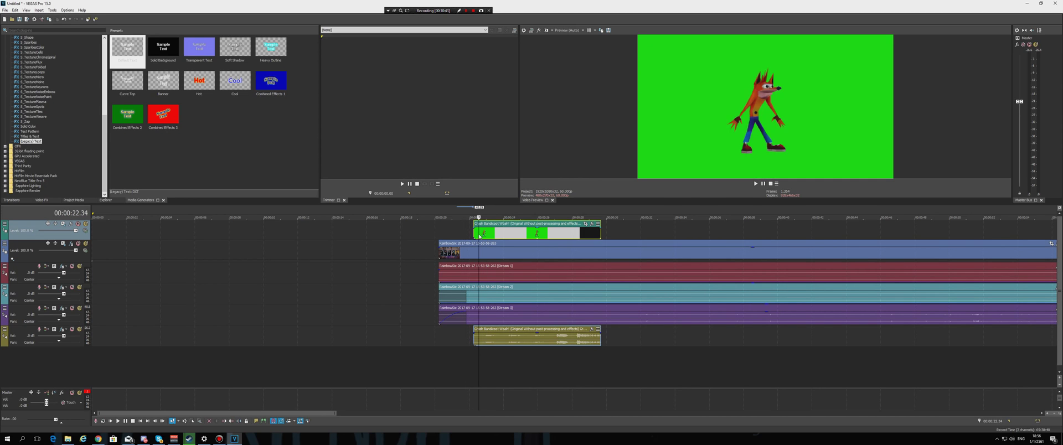
pyautogui.click(474, 235)
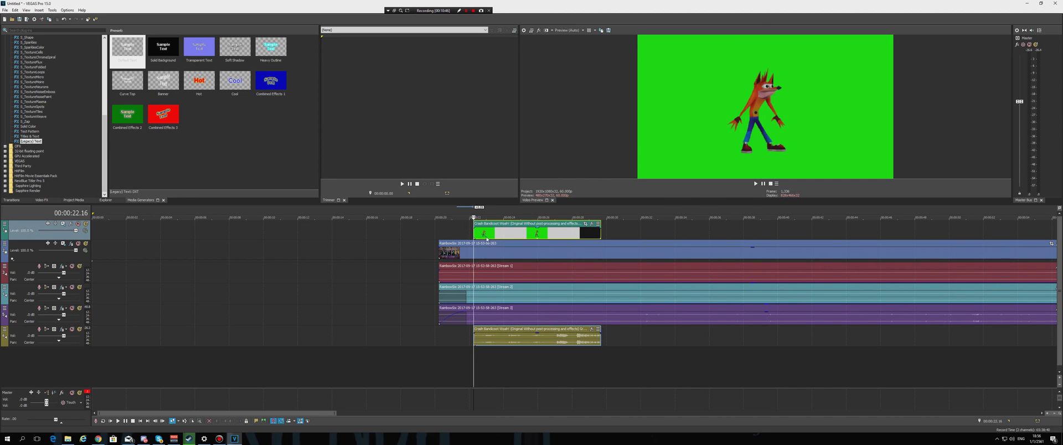
# - Find the Chroma Keyer among the video effects and show its presets
pyautogui.scroll(-3, 497, 239)
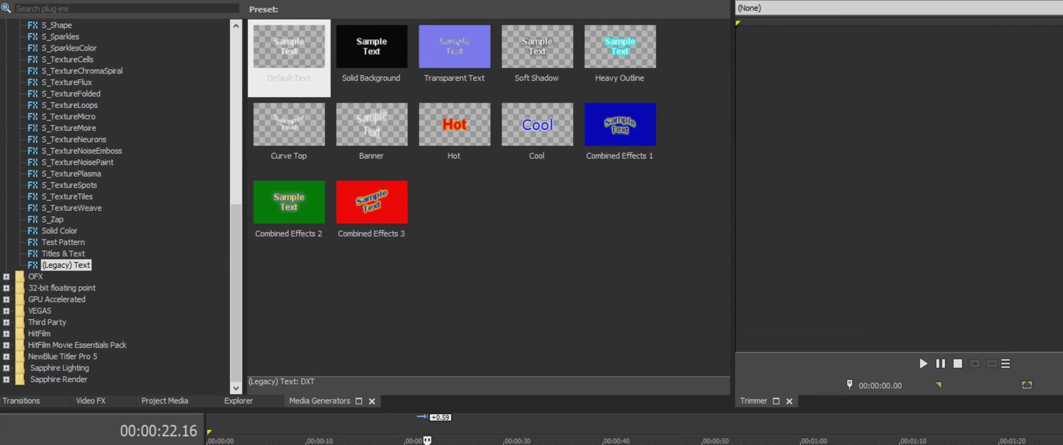
pyautogui.click(94, 403)
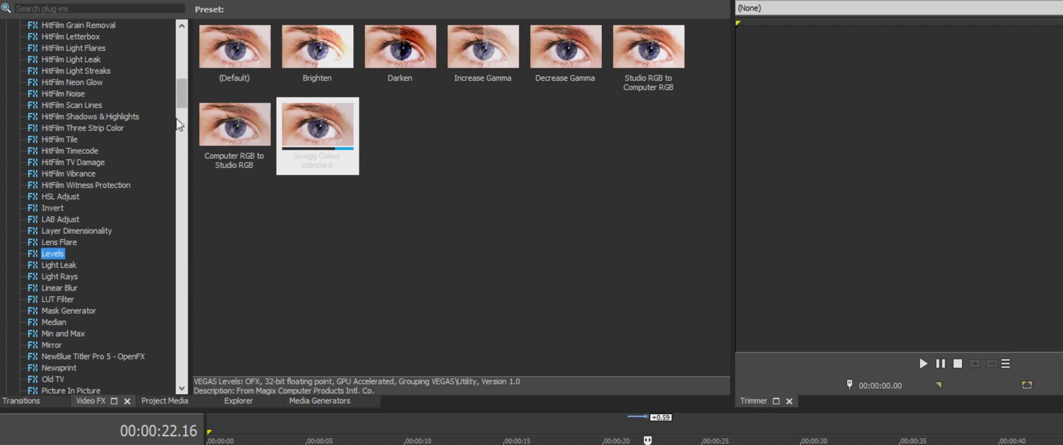
pyautogui.scroll(20, 179, 130)
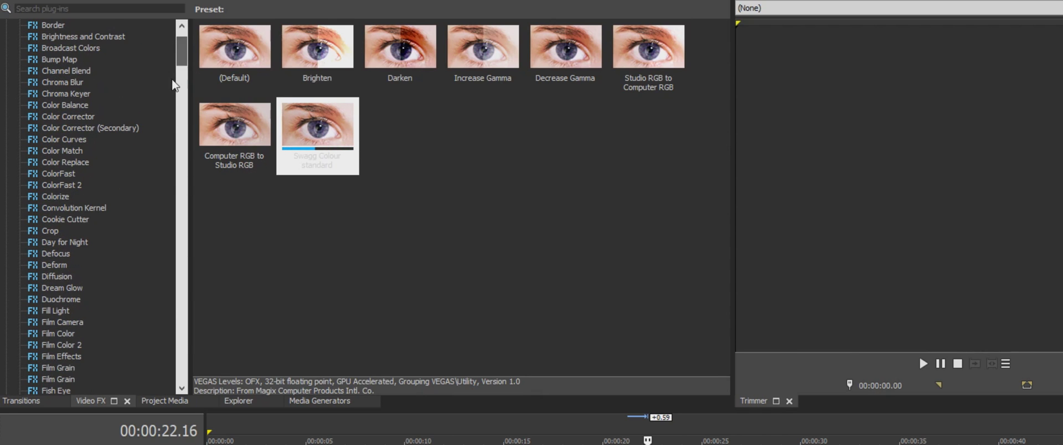
pyautogui.click(66, 93)
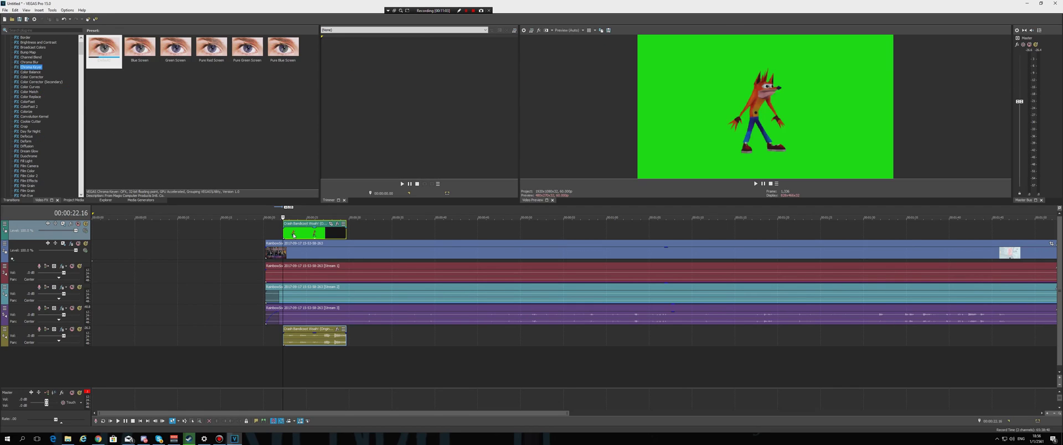
# - Select the Crash Bandicoot clip and preview its green-screen footage
pyautogui.click(293, 235)
pyautogui.click(296, 237)
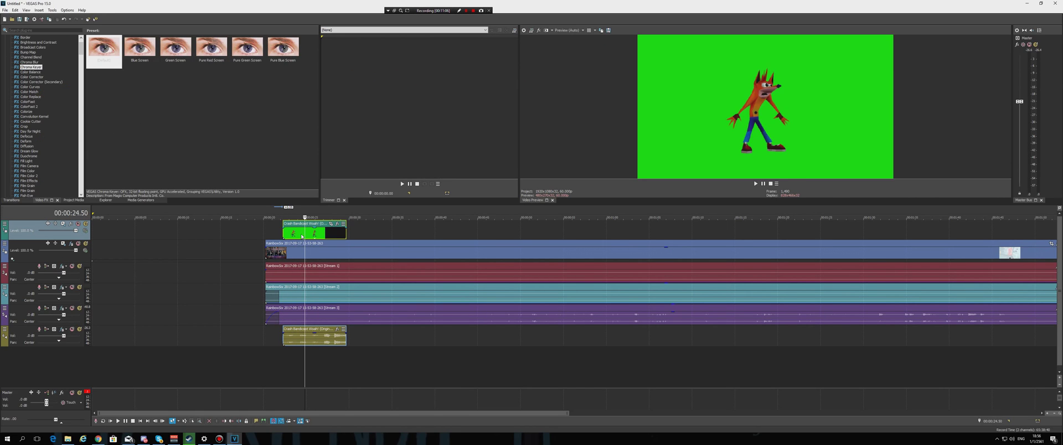
pyautogui.press('space')
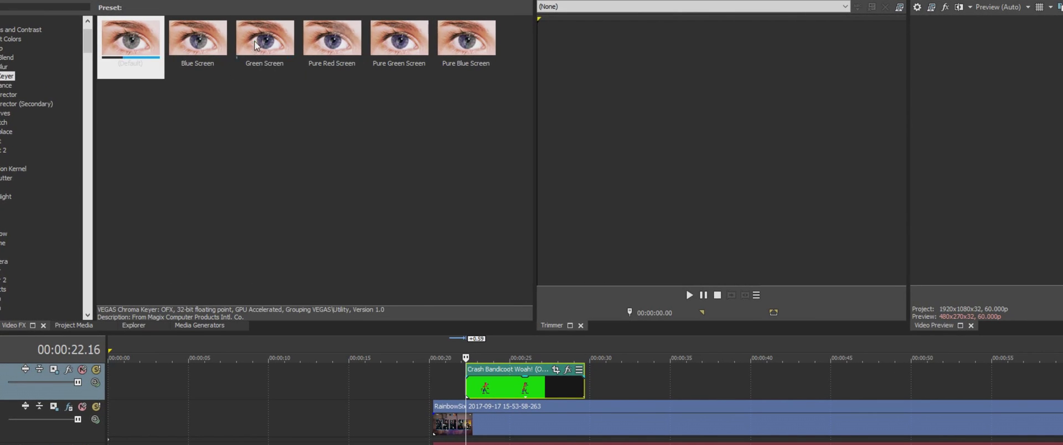
# - Apply the Chroma Keyer's Green Screen preset to the Crash Bandicoot clip and slightly enlarge its Pan/Crop frame to shrink the character
pyautogui.moveTo(256, 45); pyautogui.dragTo(432, 253)
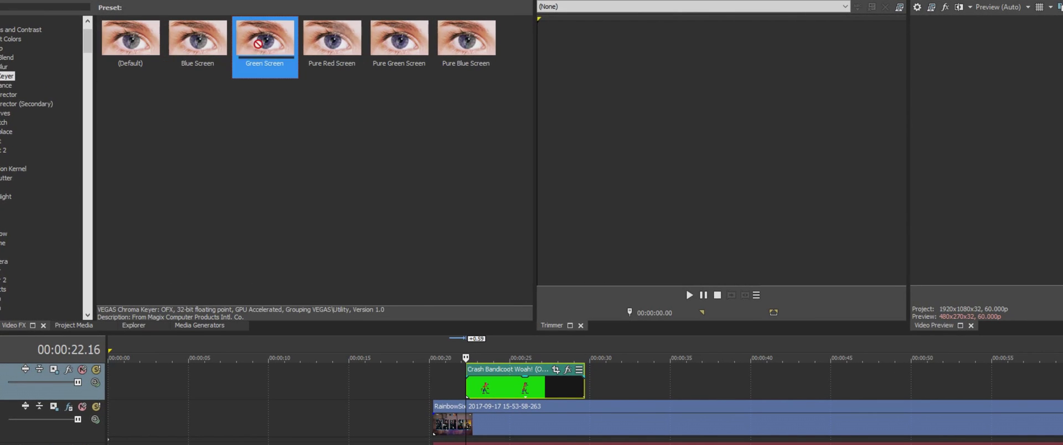
pyautogui.moveTo(417, 311); pyautogui.dragTo(482, 390)
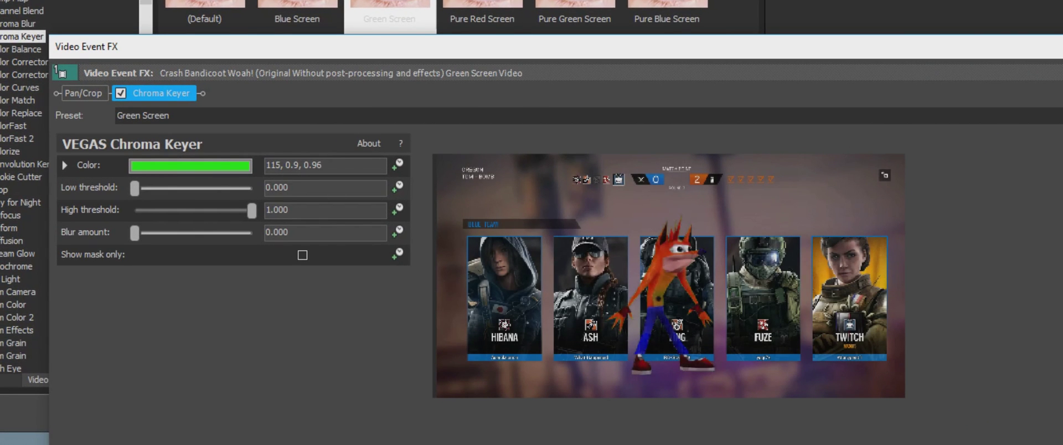
pyautogui.moveTo(531, 46); pyautogui.dragTo(512, 2)
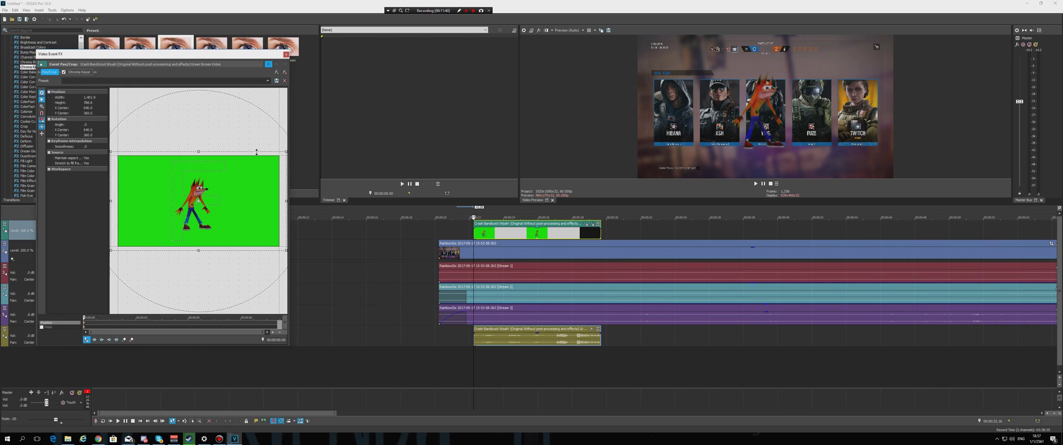
pyautogui.moveTo(256, 152); pyautogui.dragTo(256, 152)
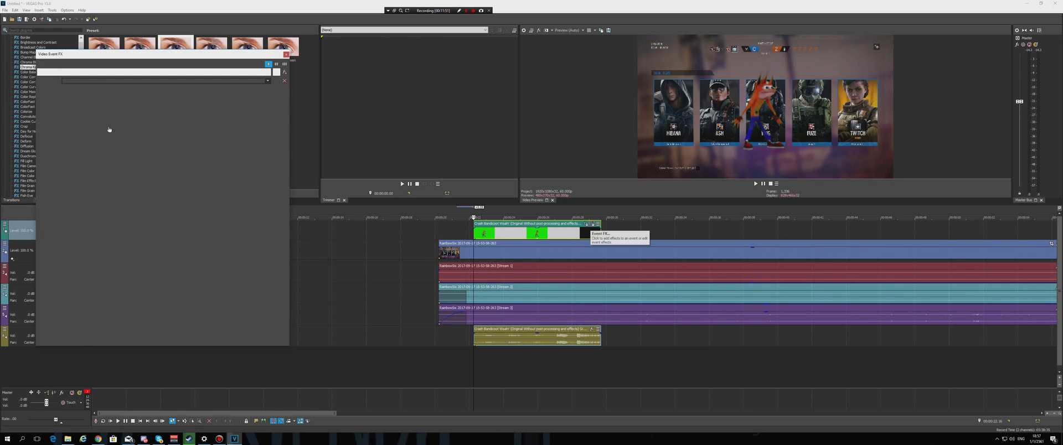
# - Set the Chroma Keyer's low threshold to 0.122 and high threshold to 0.837, and close the clip's effect settings
pyautogui.click(79, 72)
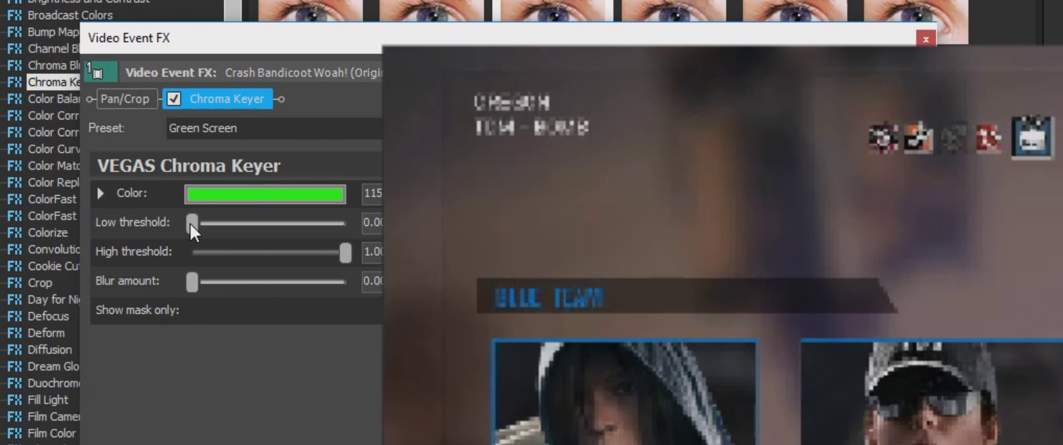
pyautogui.moveTo(190, 223)
pyautogui.mouseDown()
pyautogui.moveTo(217, 221)
pyautogui.moveTo(161, 218)
pyautogui.moveTo(208, 220)
pyautogui.mouseUp()
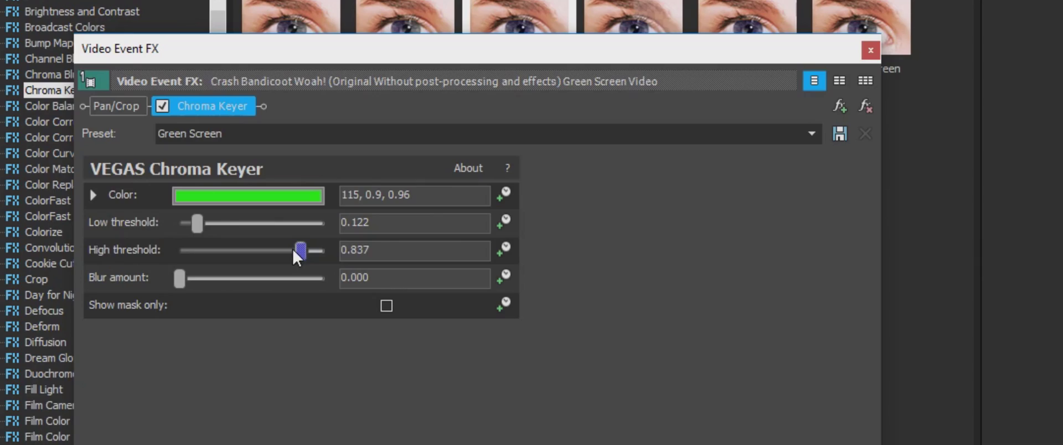
pyautogui.moveTo(291, 248); pyautogui.dragTo(164, 250)
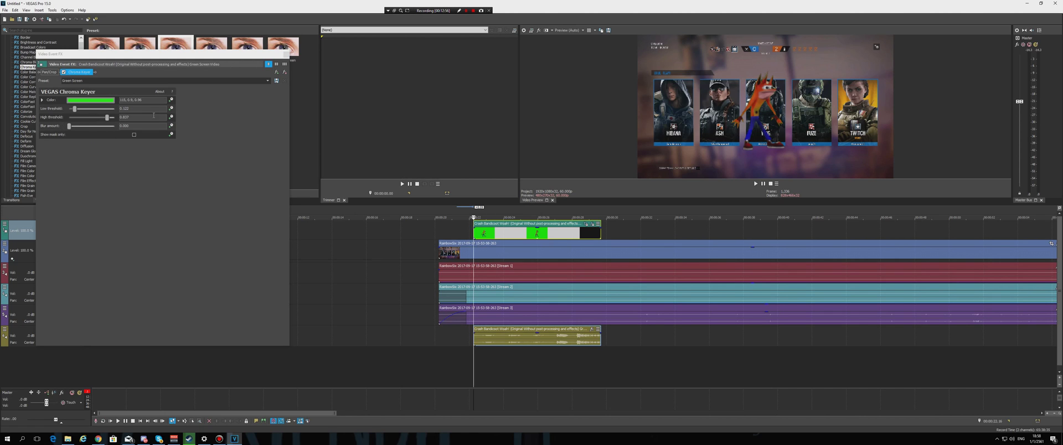
pyautogui.click(286, 54)
# - Play the timeline from just before the Crash Bandicoot clip to check the keyed overlay on the gameplay
pyautogui.click(466, 232)
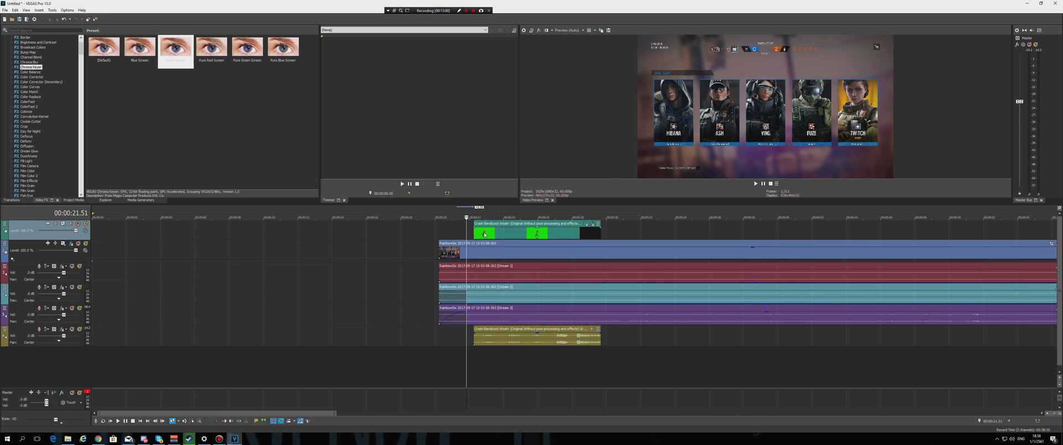
pyautogui.press('space')
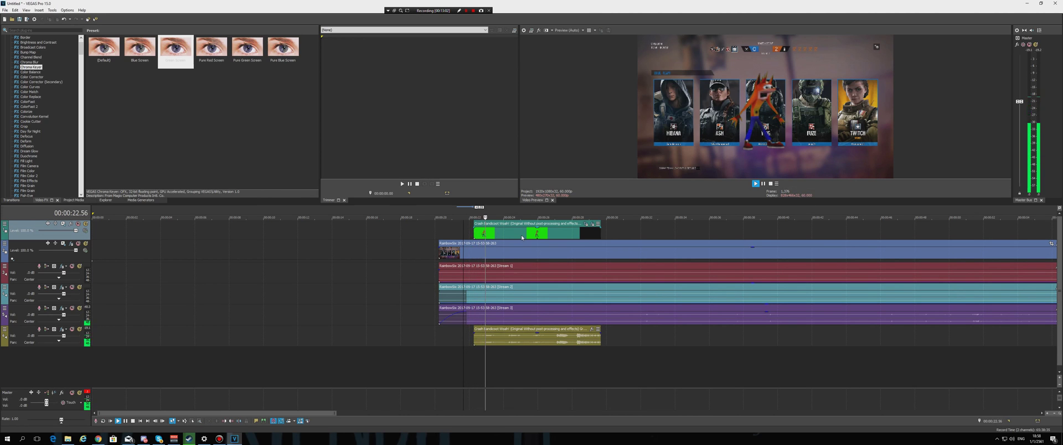
pyautogui.press('space')
pyautogui.scroll(-4, 521, 238)
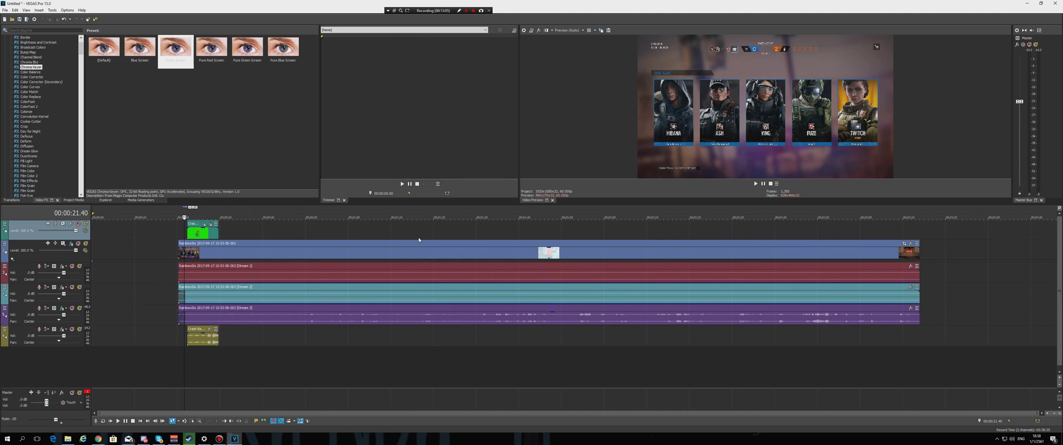
pyautogui.click(198, 233)
pyautogui.press('space')
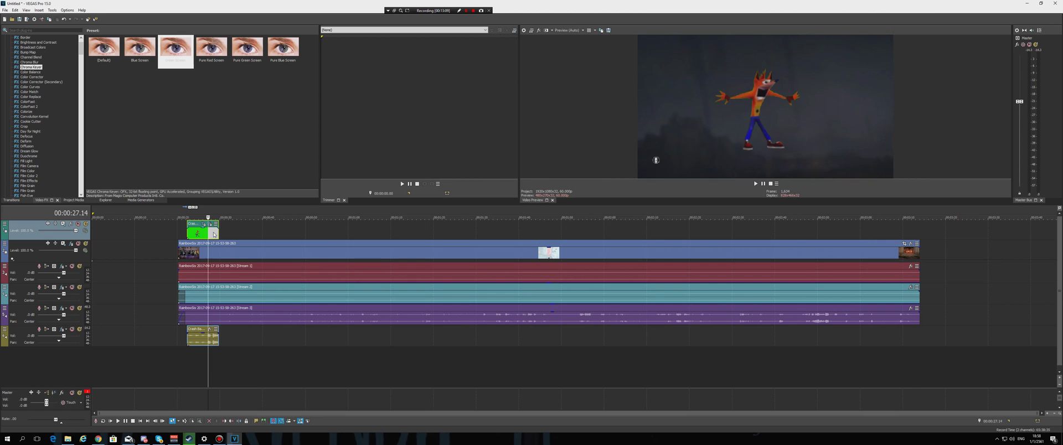
# - Play back the closing part of the Crash Bandicoot clip to review how its animation ends over the gameplay
pyautogui.scroll(3, 252, 239)
pyautogui.click(409, 237)
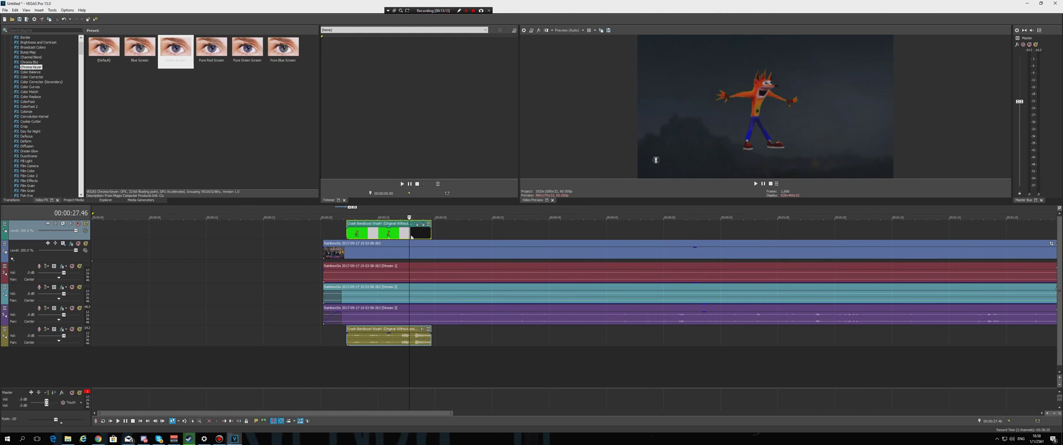
pyautogui.scroll(3, 543, 262)
pyautogui.click(575, 233)
pyautogui.press('space')
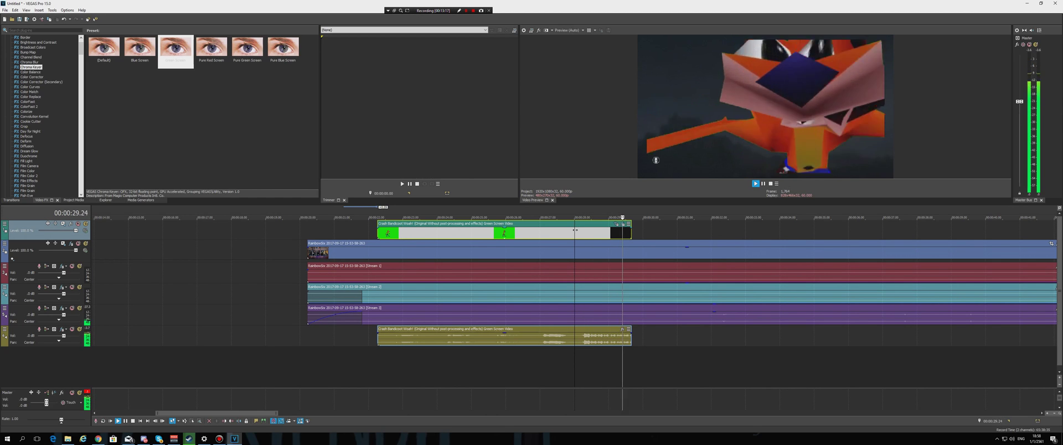
pyautogui.press('Return')
# - Play the gameplay just after the Crash Bandicoot clip ends and review the whole timeline
pyautogui.scroll(-4, 580, 230)
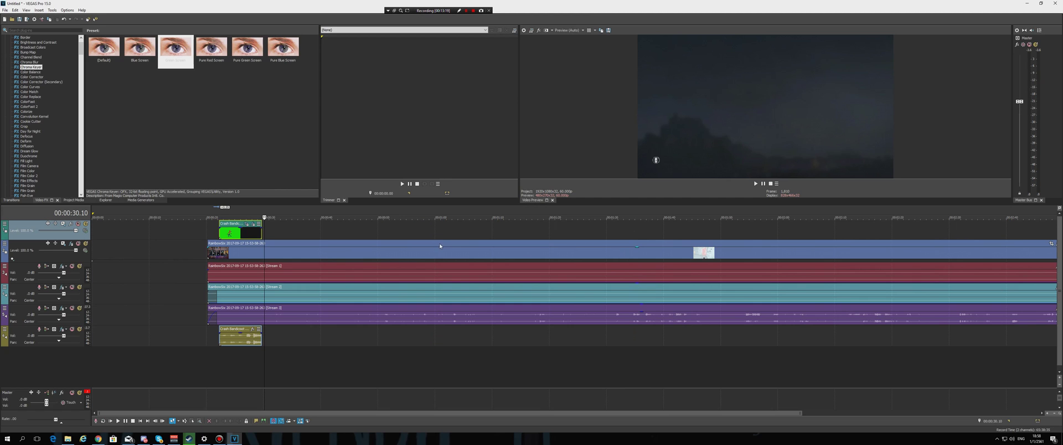
pyautogui.click(269, 229)
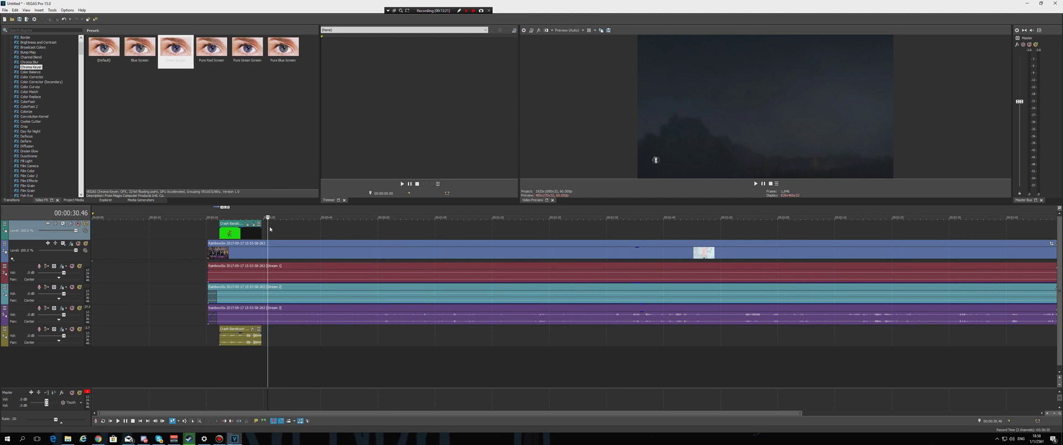
pyautogui.press('space')
pyautogui.scroll(4, 289, 228)
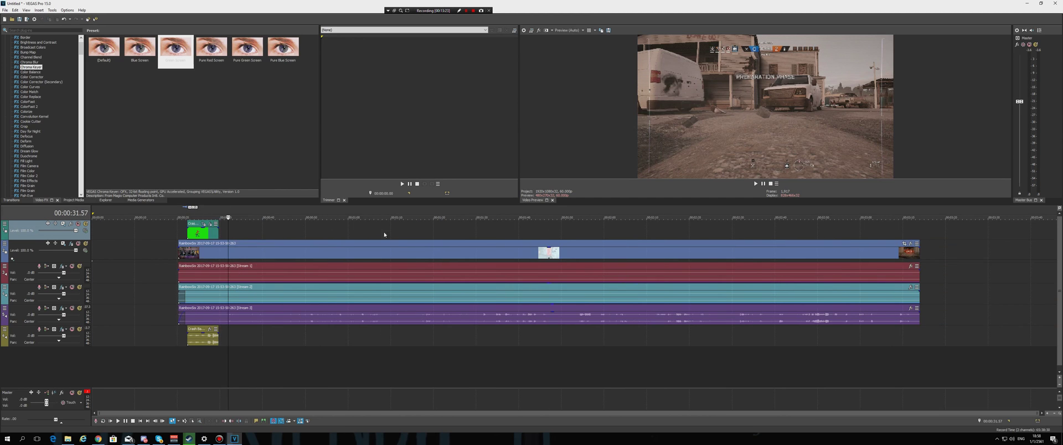
pyautogui.scroll(-2, 411, 237)
pyautogui.scroll(-2, 283, 241)
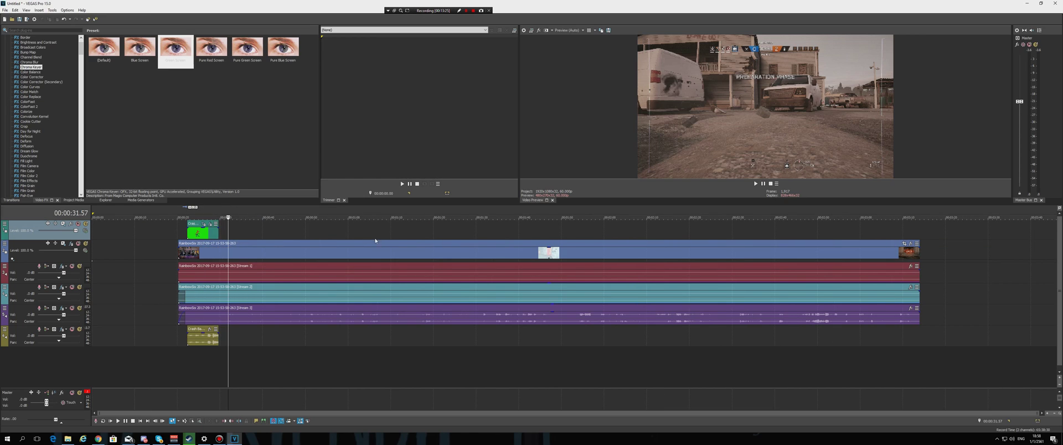